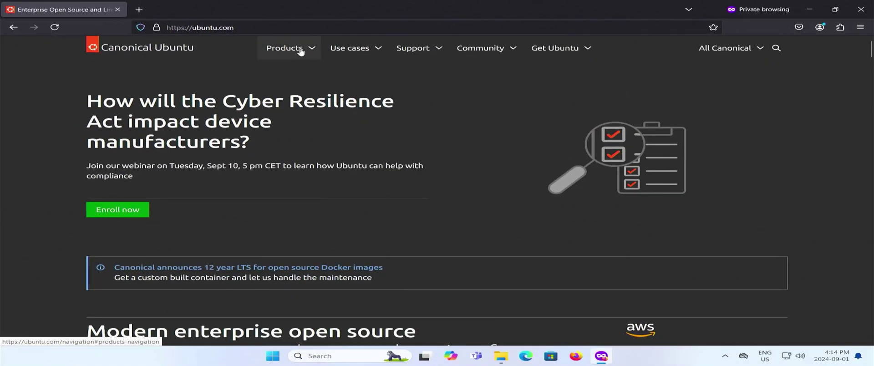
Step: Open the Ubuntu Desktop product page on ubuntu.com and go to its download page
left_click(301, 52)
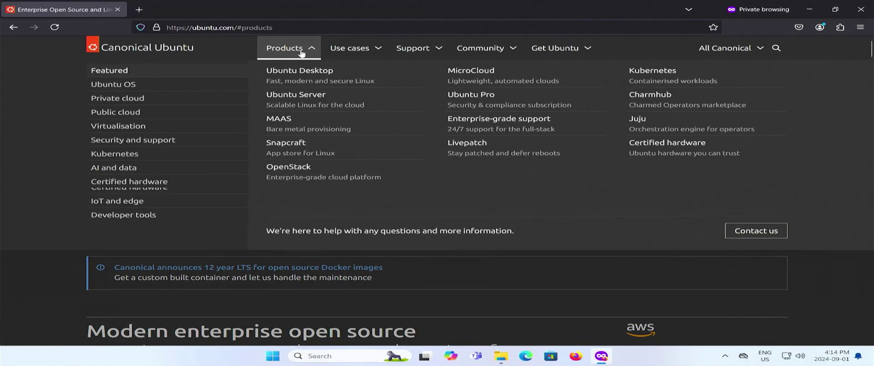
left_click(312, 90)
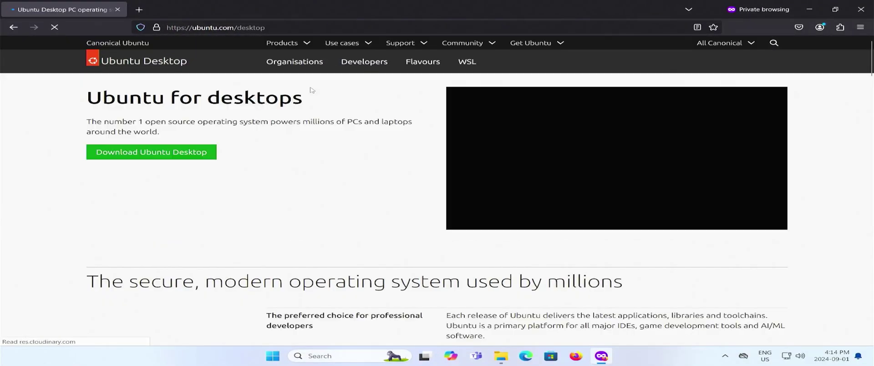
left_click(188, 154)
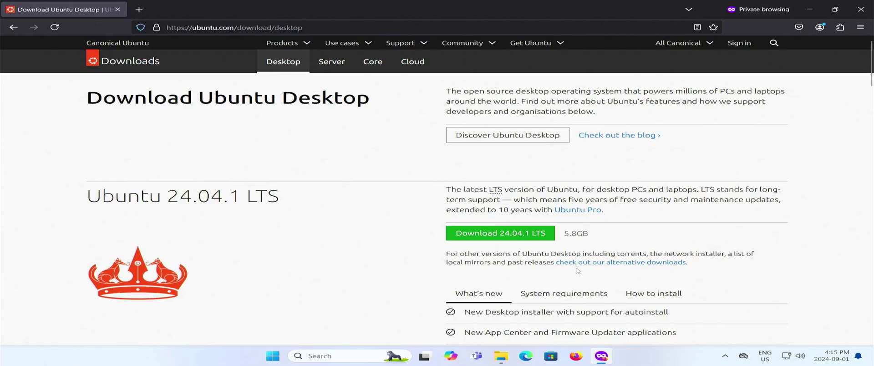
Step: Open Disk Management through a system search for "disk management" and select the Windows (C:) partition on Disk 0
key("super")
type("disk managemen")
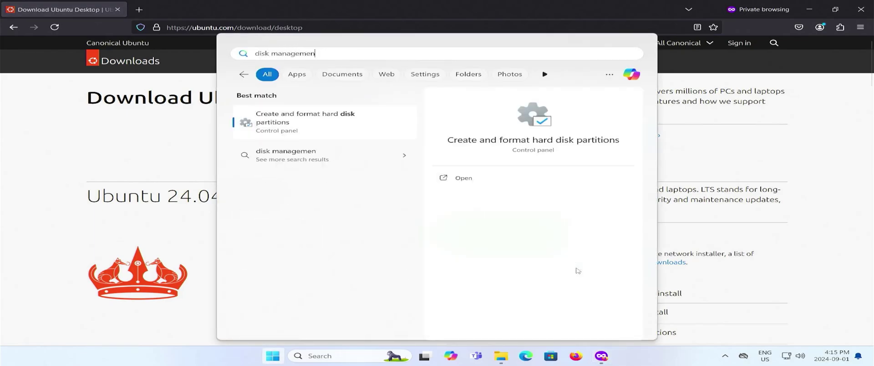
key("Return")
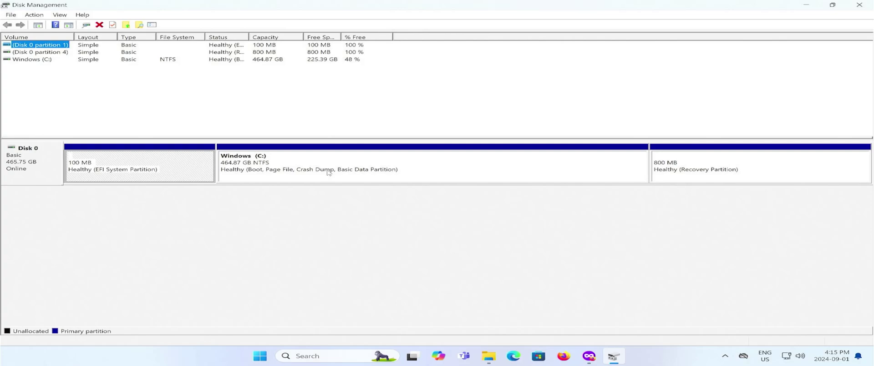
left_click(329, 171)
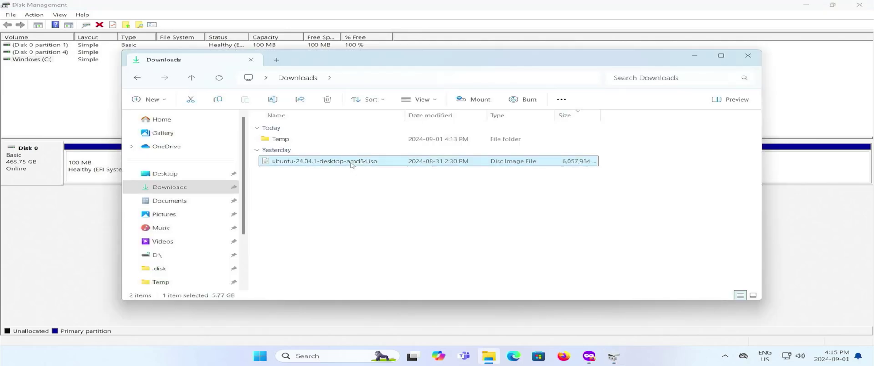
Step: Check the size of ubuntu-24.04.1-desktop-amd64.iso in its properties, and return to Disk Management
right_click(351, 163)
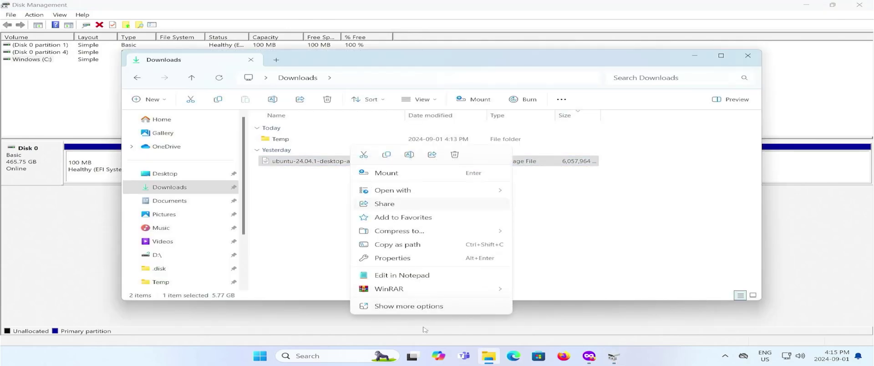
left_click(419, 258)
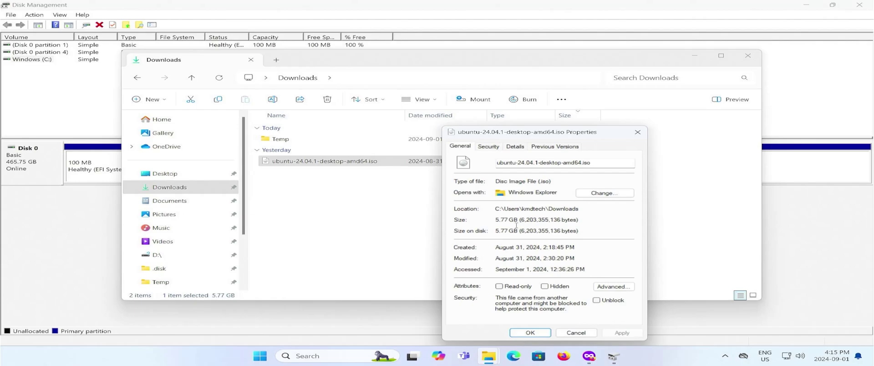
key("Escape")
left_click(68, 223)
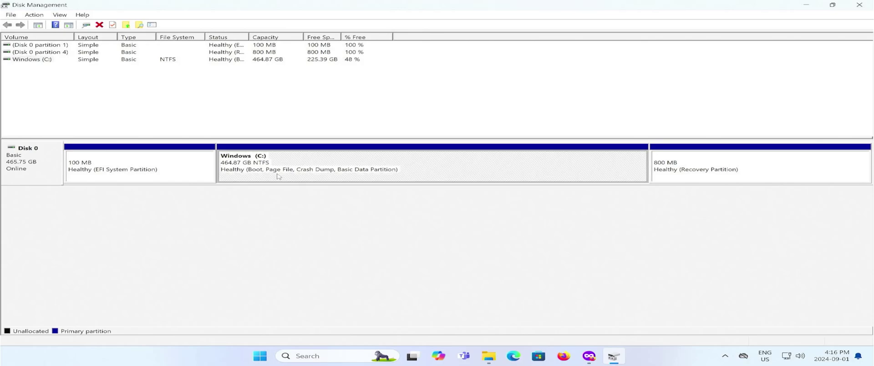
Step: Shrink the Windows (C:) volume by 56000 MB
right_click(279, 177)
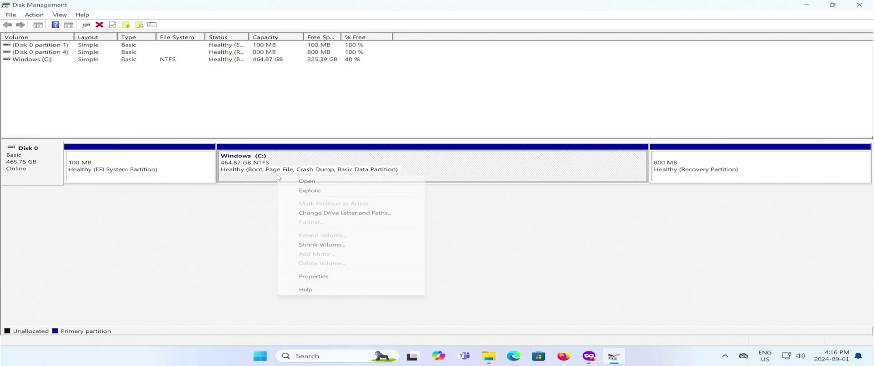
left_click(324, 245)
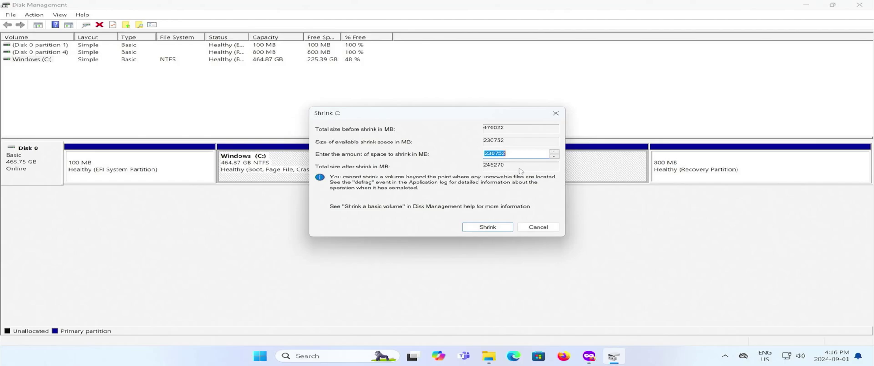
type("56000")
left_click(485, 227)
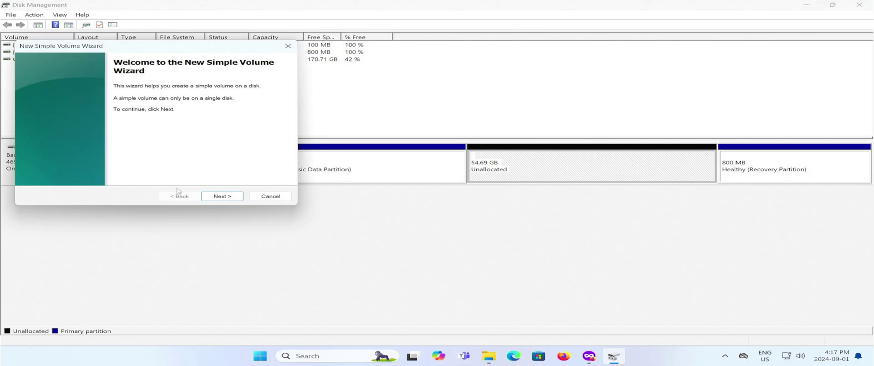
Step: Create a 6000 MB simple volume in the unallocated space, quick-formatted as FAT32 with the label ISO
left_click(223, 196)
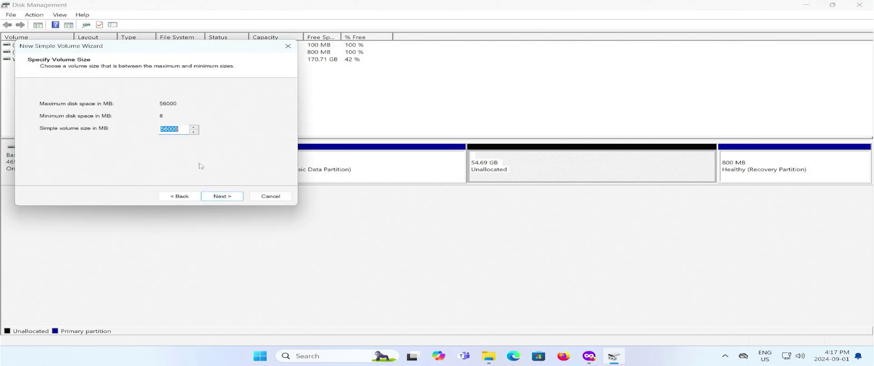
type("600")
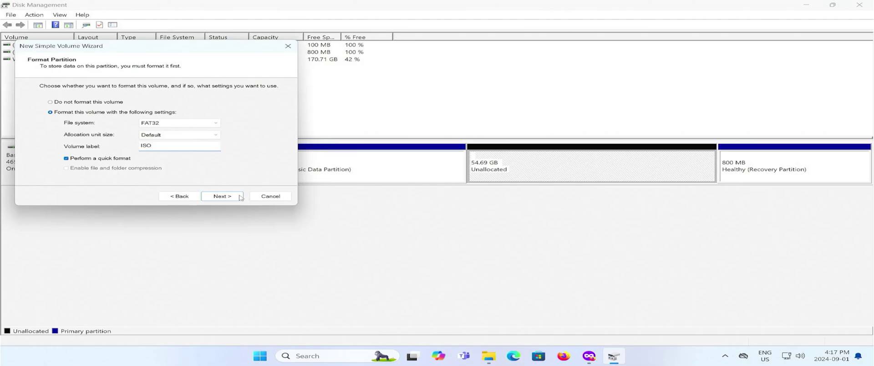
left_click(228, 196)
left_click(227, 196)
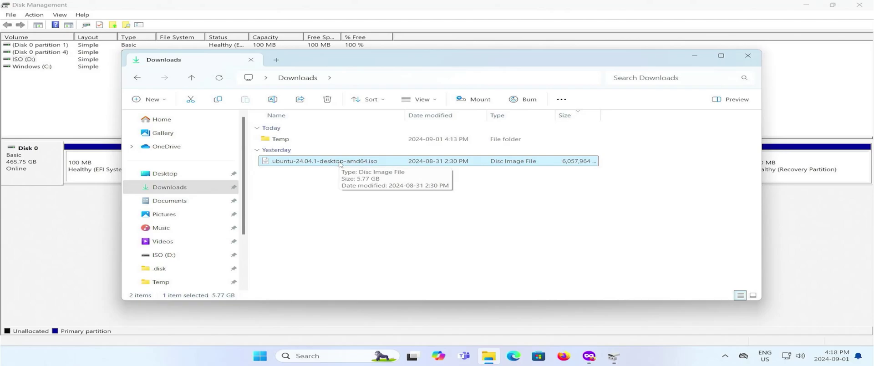
Step: Mount ubuntu-24.04.1-desktop-amd64.iso from the Downloads folder and allow it to open
right_click(340, 163)
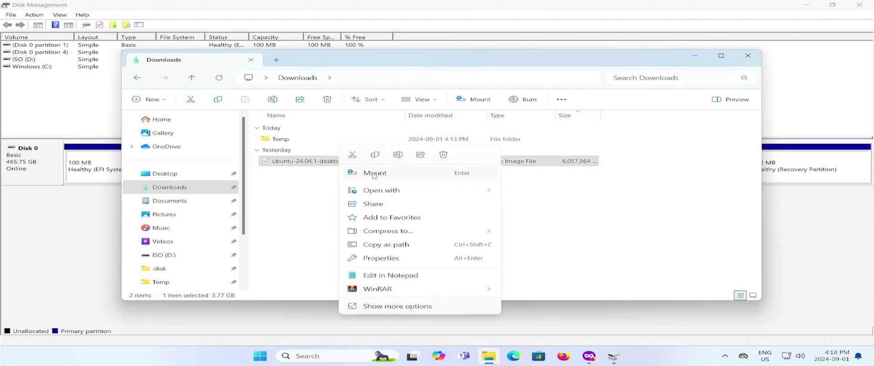
left_click(373, 176)
left_click(470, 188)
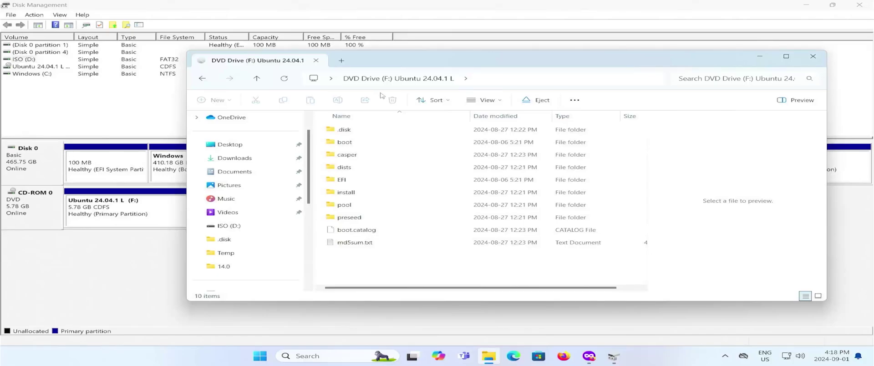
Step: Copy all files and folders from the mounted Ubuntu 24.04.1 drive to the ISO (D:) volume
left_click_drag(372, 269, 338, 130)
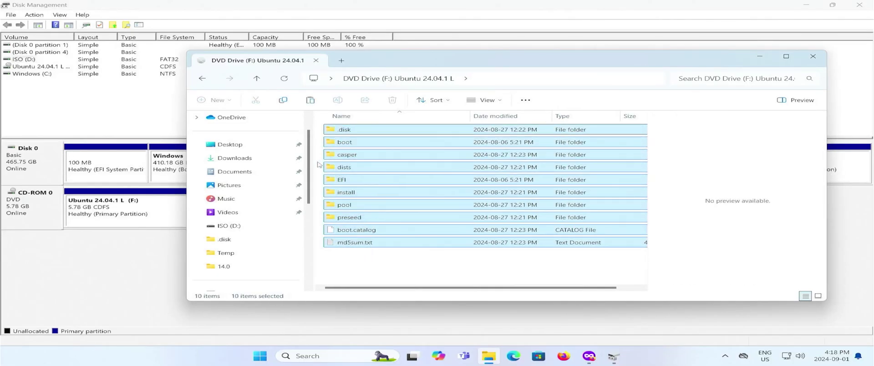
left_click(225, 226)
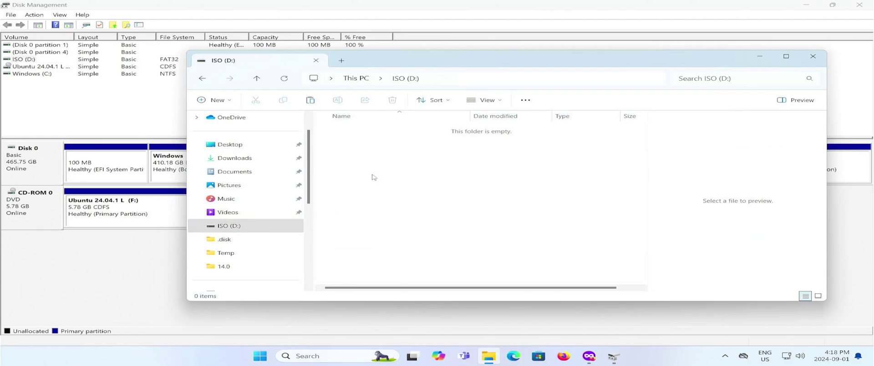
key("ctrl+v")
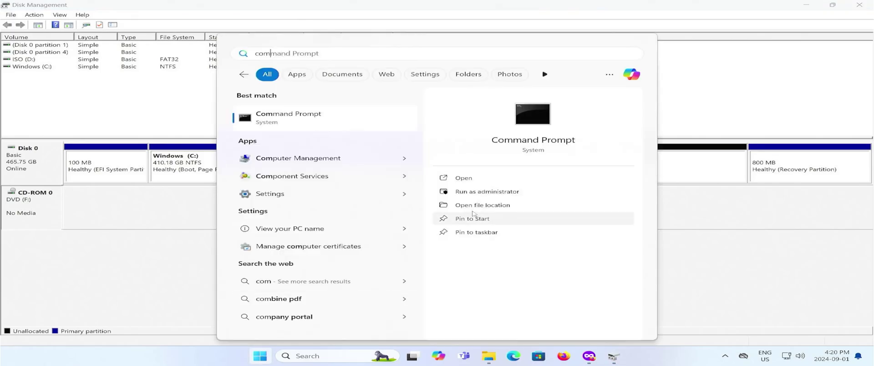
Step: Run Command Prompt as administrator and start diskpart in it
left_click(487, 192)
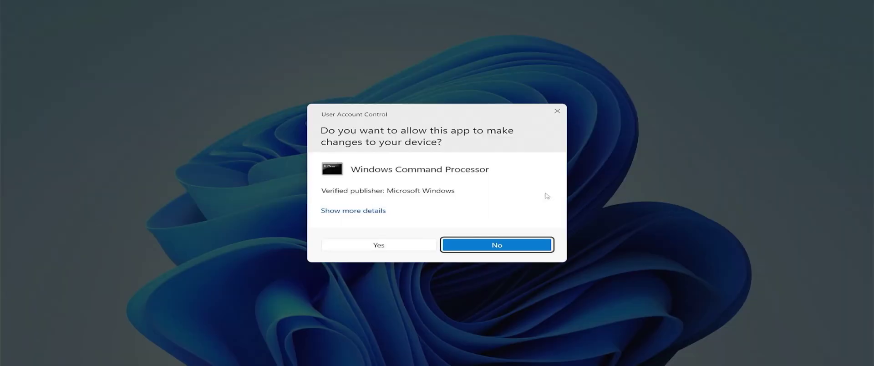
left_click(372, 248)
type("diskpart")
key("Return")
Step: List the disks in diskpart and select disk 0
type("list disk")
key("Return")
type("sel di")
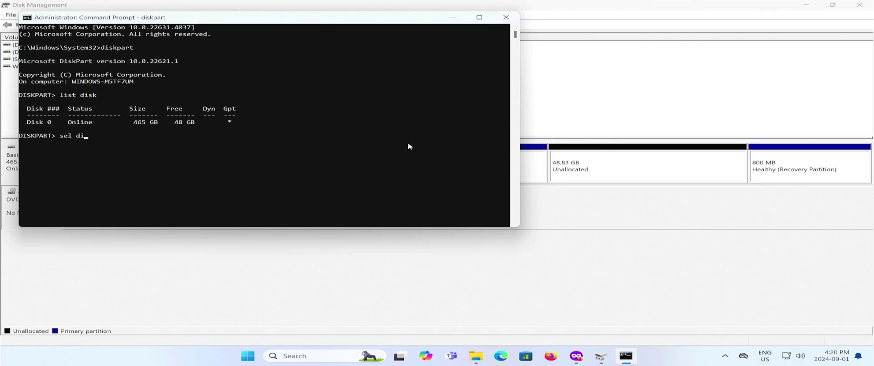
type("sk 0")
key("Return")
Step: List the partitions of disk 0 and select partition 5
type("list p")
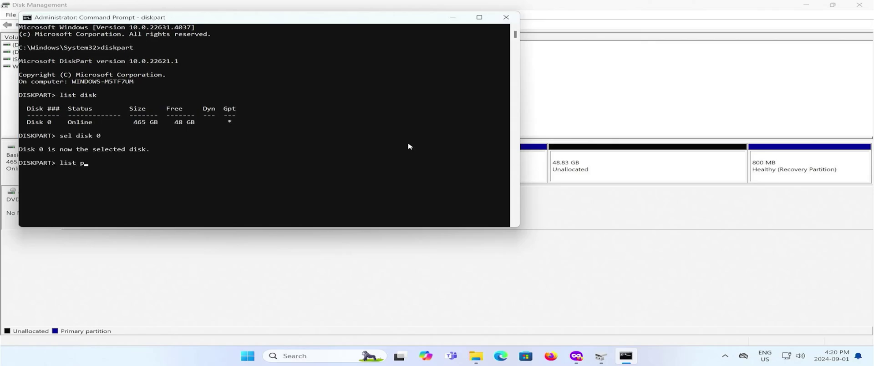
type("art")
key("Return")
type("sel part 5")
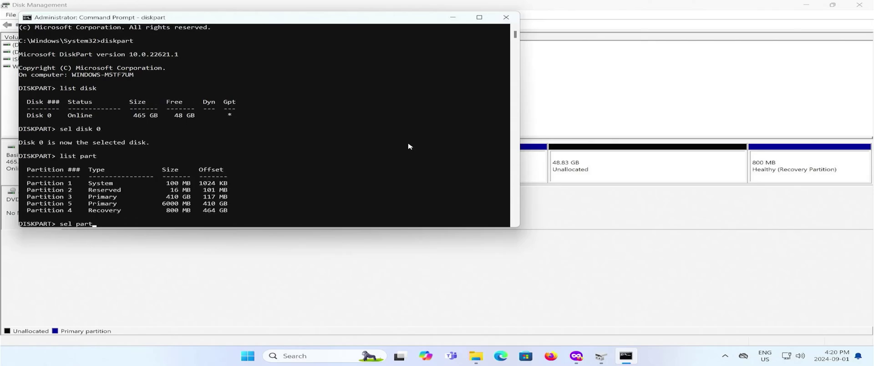
key("Return")
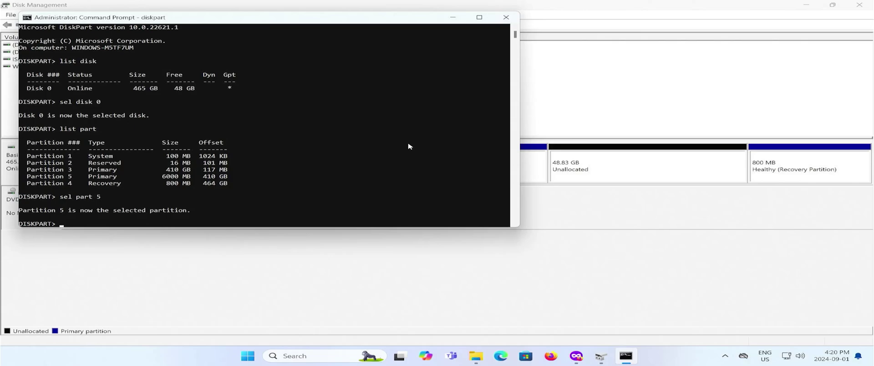
Step: Display diskpart's help for the set command and look through it for the EFI system partition ID
left_click(365, 109)
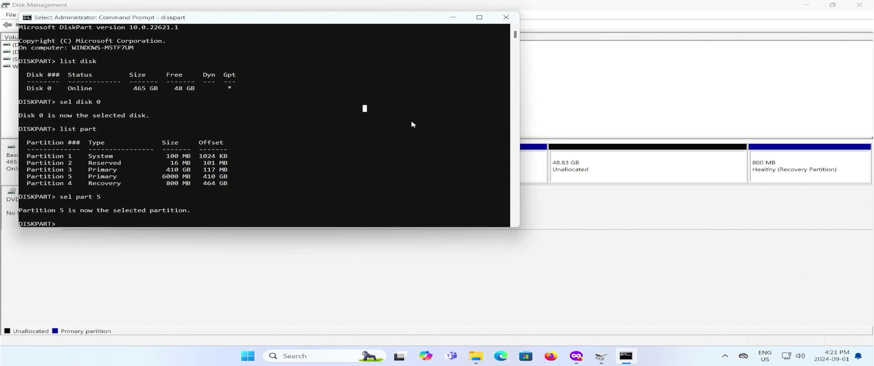
key("Escape")
type("help set")
key("Return")
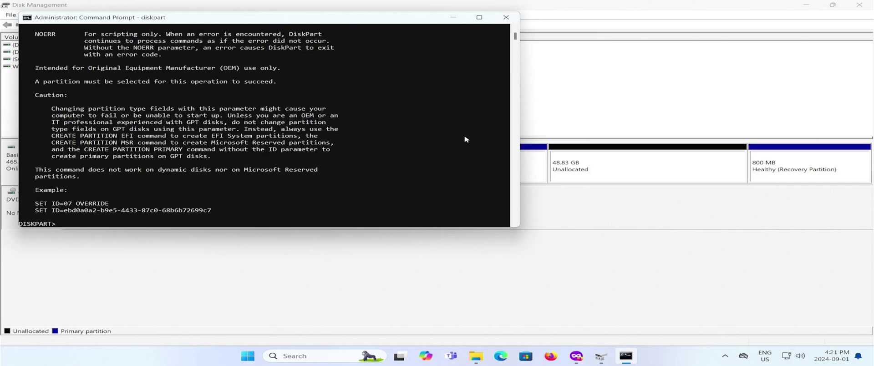
scroll(183, 111, "up", 5)
scroll(184, 110, "up", 10)
Step: Set the selected partition's ID to c12a7328-f81f-11d2-ba4b-00a0c93ec93b and switch back to Disk Management
key("BackSpace")
type("set id=")
key("ctrl+v")
key("Return")
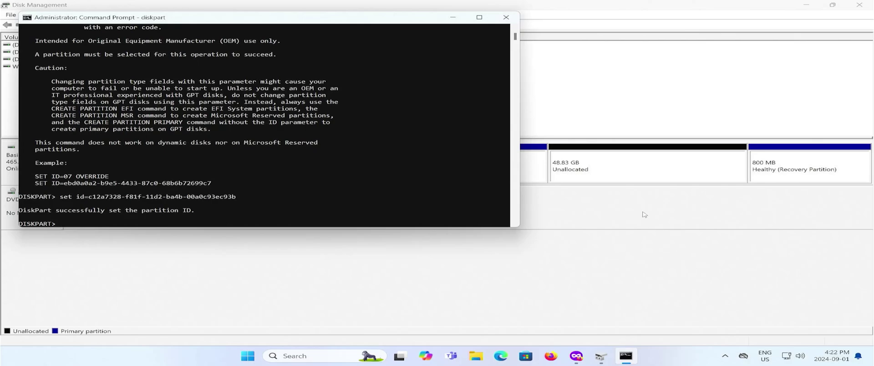
left_click(644, 214)
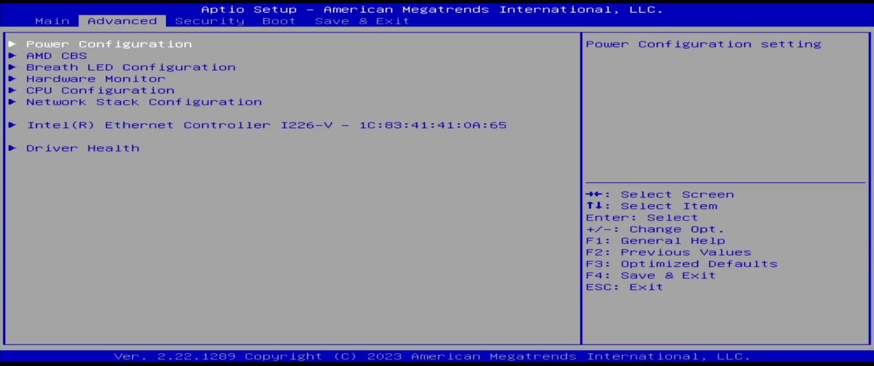
Step: Check in the BIOS security settings whether Secure Boot is disabled
key("Right")
key("Up")
key("Return")
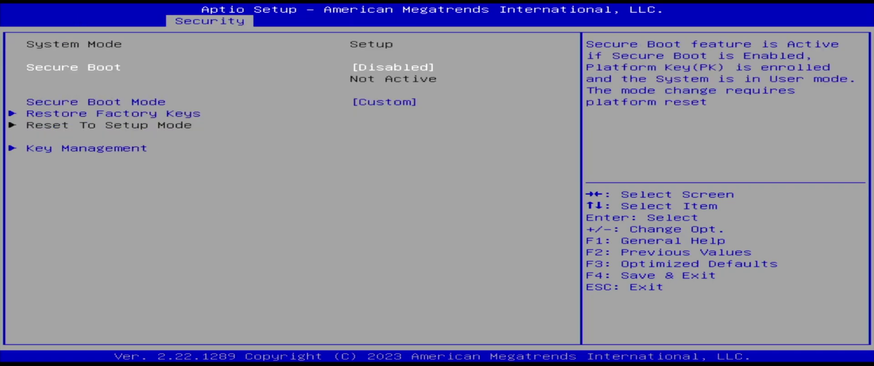
key("Escape")
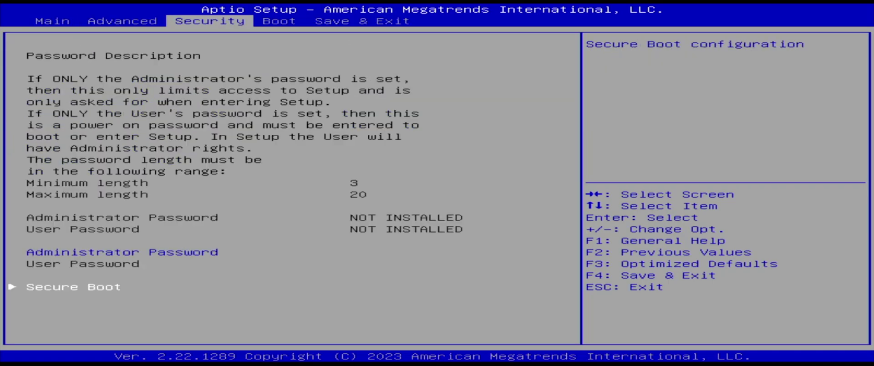
Step: Go to the BIOS Save & Exit page and move down three entries
key("Right")
key("Right")
key("Down")
key("Down")
key("Down")
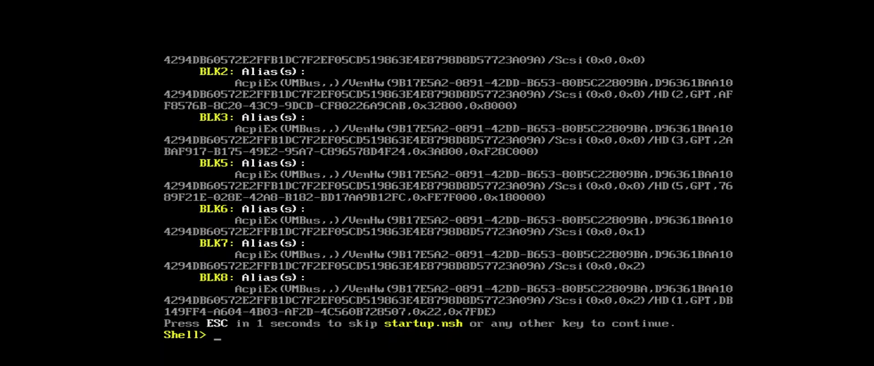
Step: List the device mapping table in the EFI shell with the map command
type("map")
key("Return")
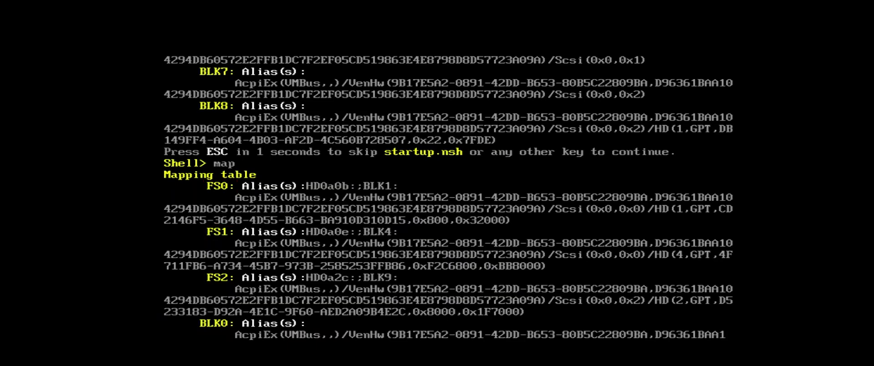
Step: Switch the EFI shell to file system FS1: and display its volume information with vol
type("FS1:")
key("Return")
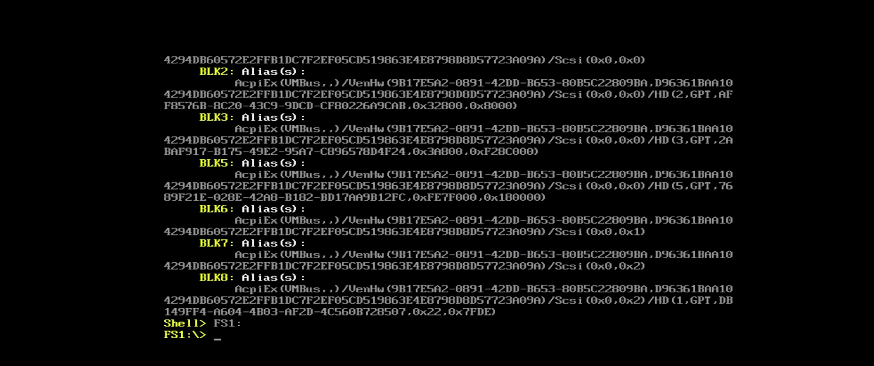
type("vol")
key("Return")
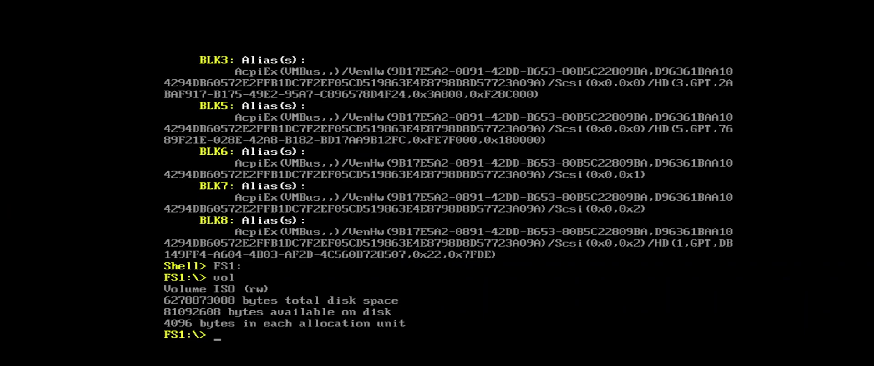
Step: List the contents of FS1:, change into its EFI directory and list that directory too
type("dir")
key("Return")
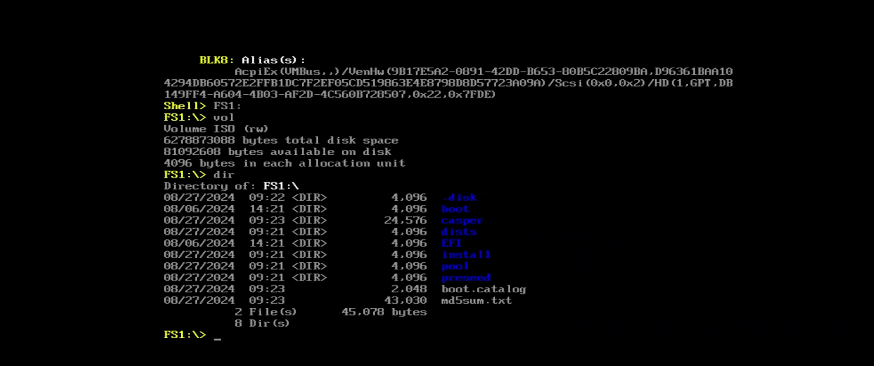
type("cd EFI")
key("Return")
type("dir")
key("Return")
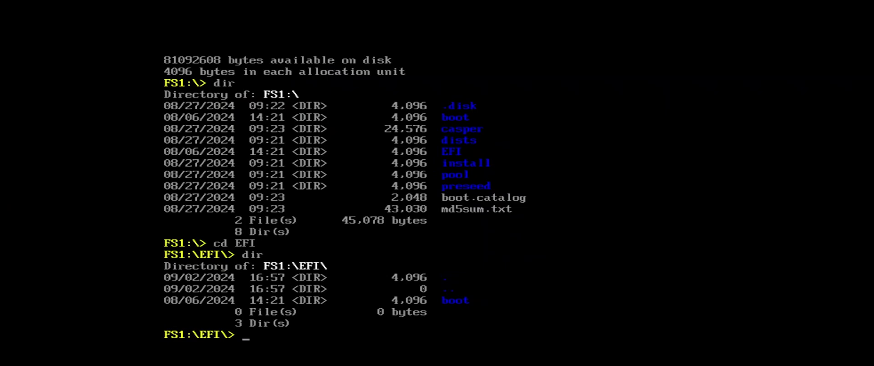
Step: Change into the boot directory, list its files and run grubx64.efi to boot the Ubuntu live system
type("cd boot")
key("Return")
type("dir")
key("Return")
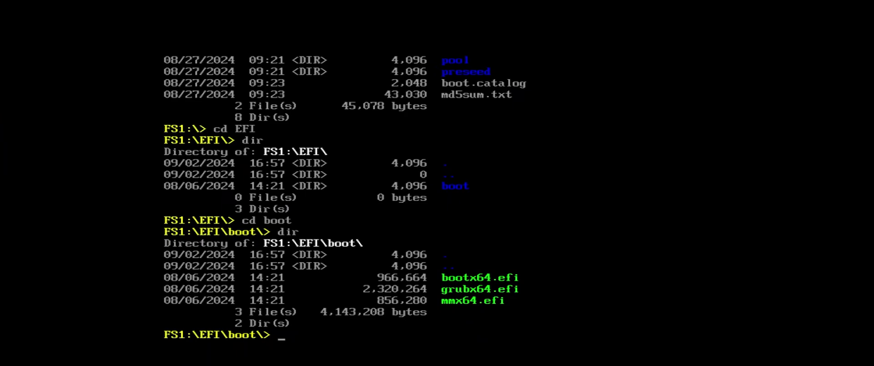
type("grubx64.efi")
key("Return")
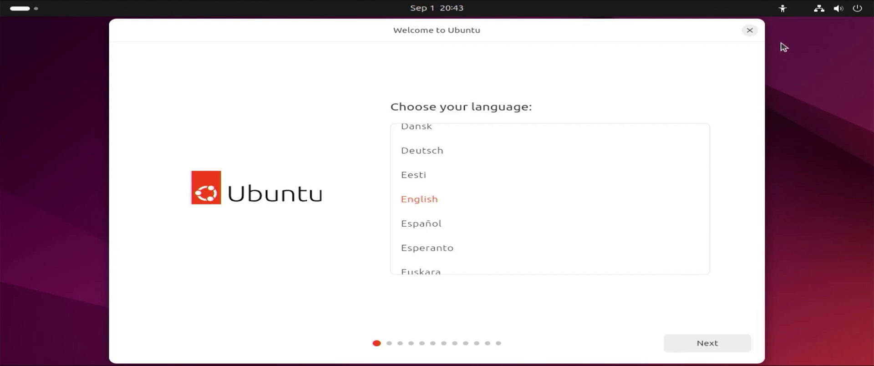
Step: Close the Welcome to Ubuntu window and open a terminal with a root shell using sudo su -
left_click(749, 32)
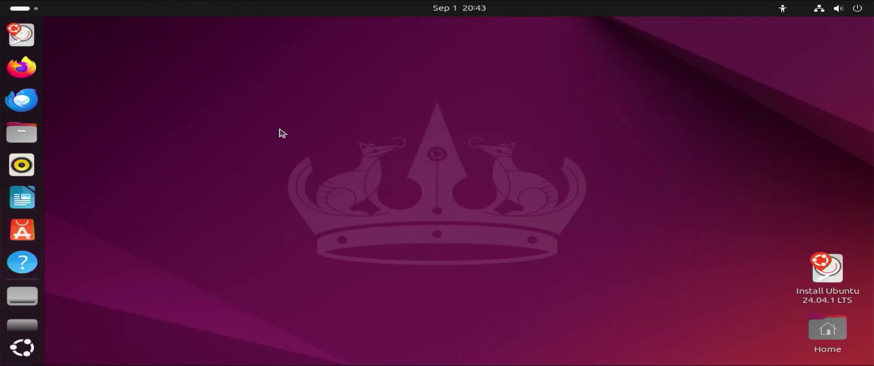
left_click(20, 8)
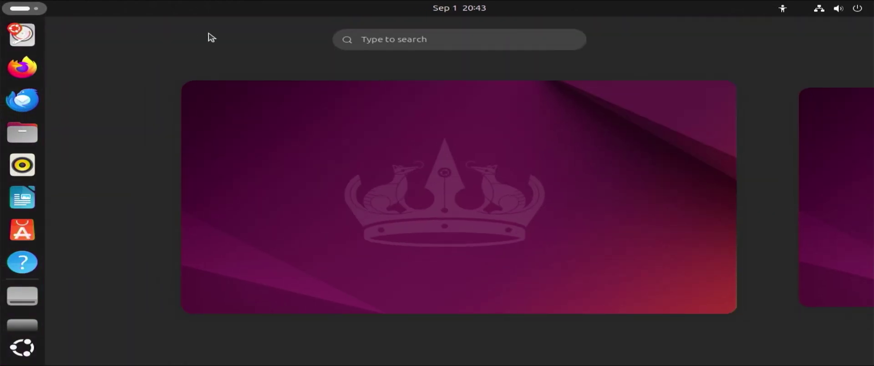
type("terminal")
key("Return")
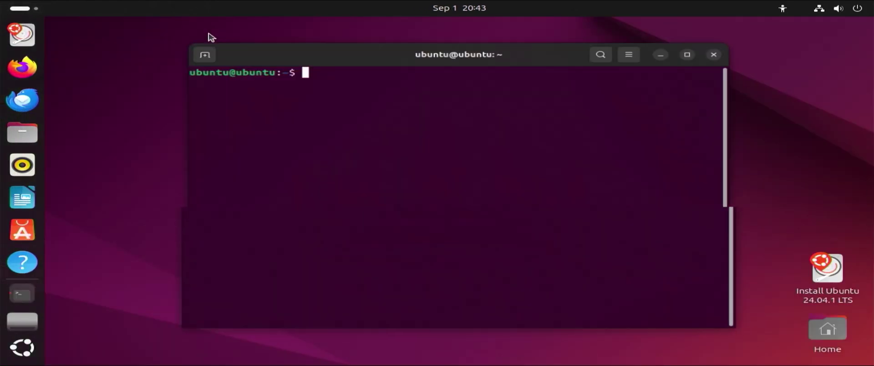
type("sudo su -")
key("Return")
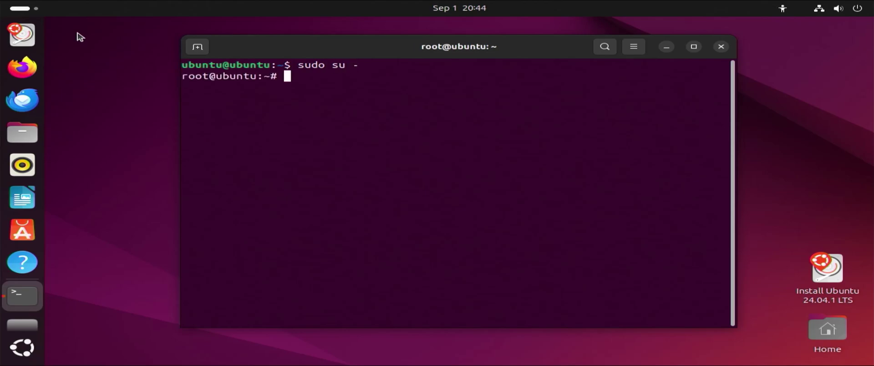
Step: List all disks with fdisk -l and copy the device path /dev/nvme0n1 from the output
type("fdisk -l")
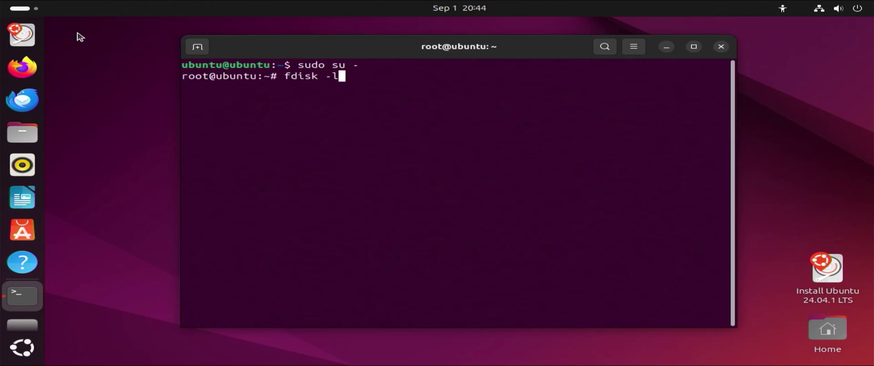
key("Return")
scroll(322, 235, "up", 4)
scroll(322, 234, "up", 5)
scroll(321, 234, "up", 2)
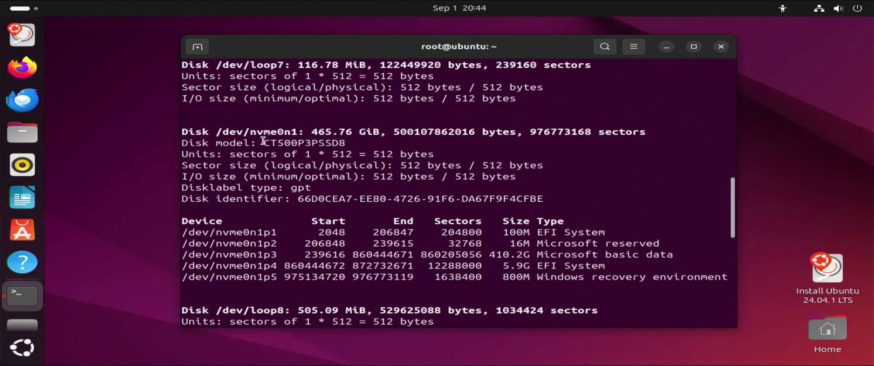
left_click_drag(298, 131, 216, 132)
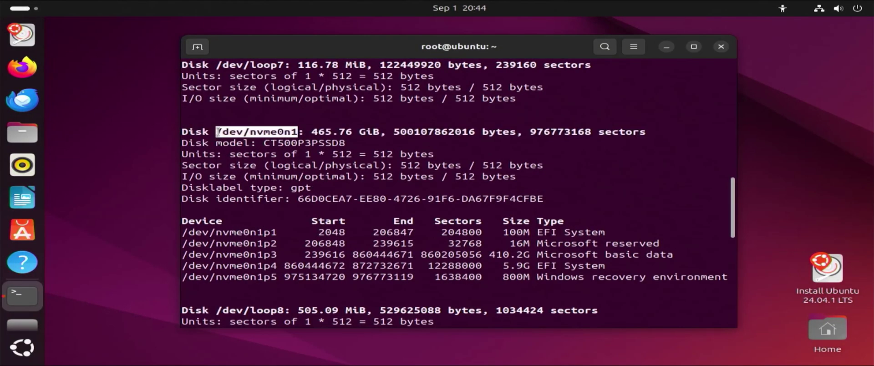
right_click(275, 137)
left_click(304, 145)
Step: Start parted on /dev/nvme0n1 and print its partition table
type("d")
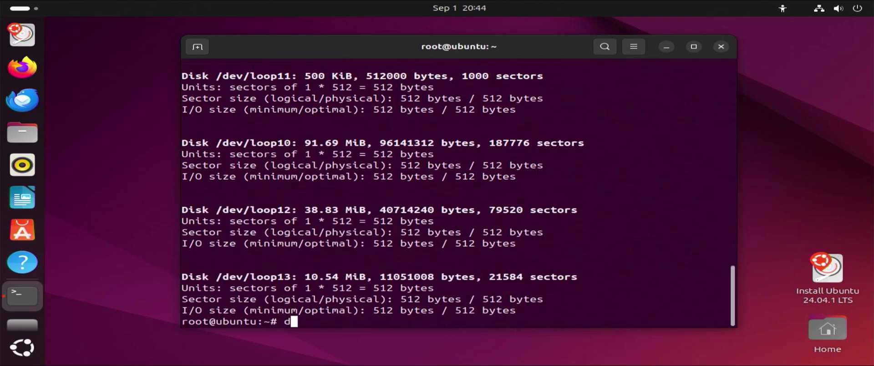
key("BackSpace")
type("parted")
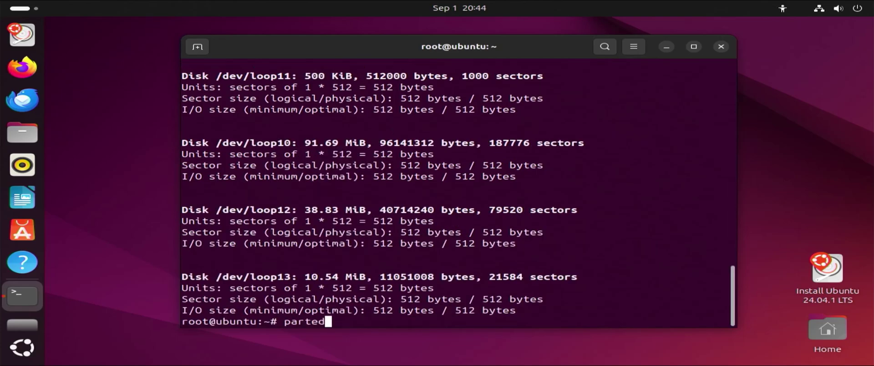
right_click(372, 156)
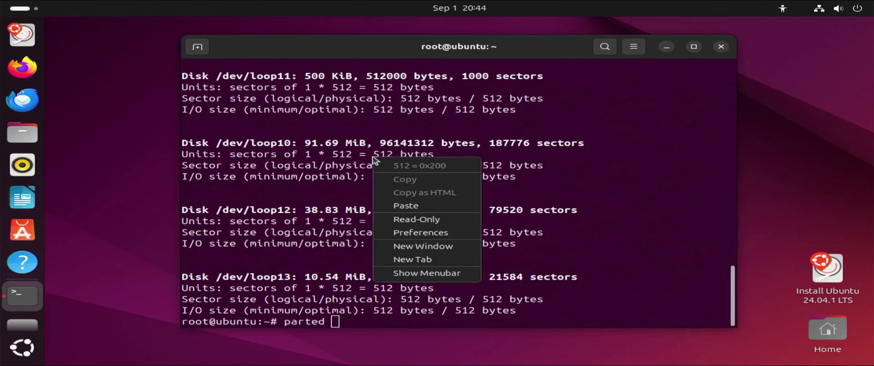
left_click(411, 206)
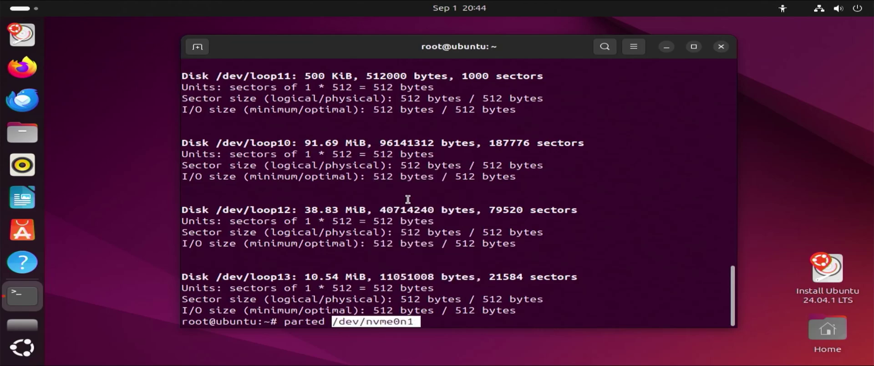
key("Return")
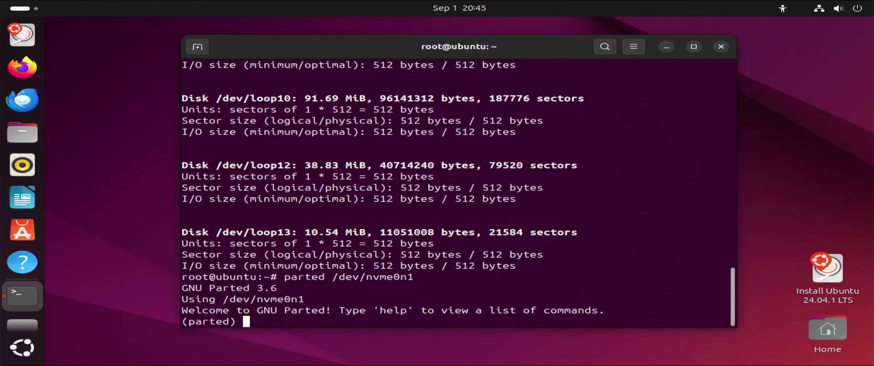
type("p")
key("Return")
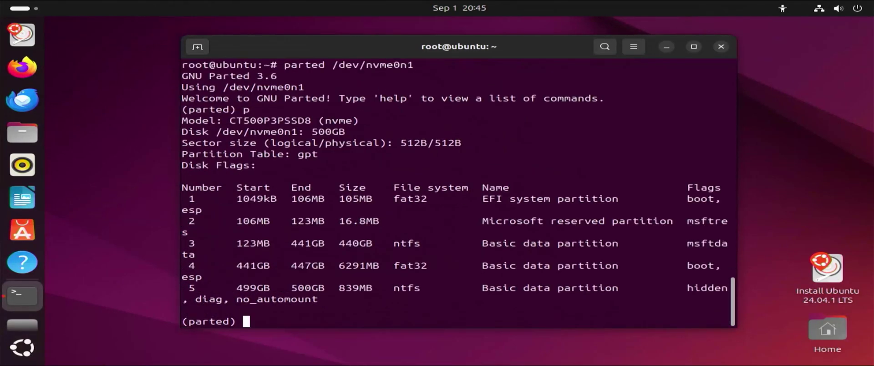
Step: Turn off the boot flag on partition 1, the EFI system partition, and reprint the partition table
triple_click(483, 198)
left_click(525, 207)
type("set 1 boot off")
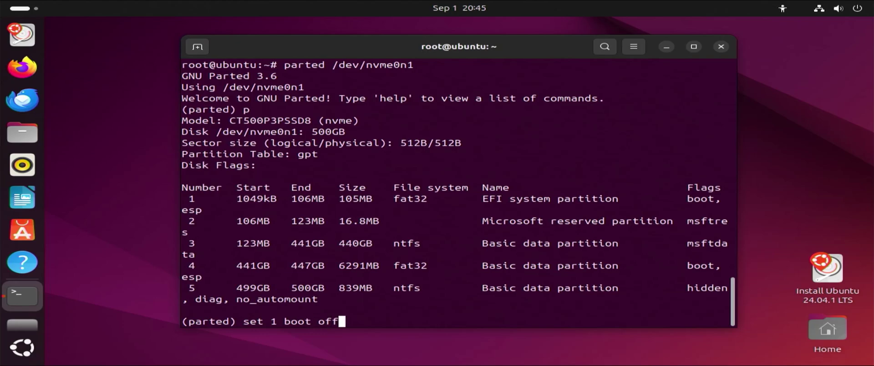
key("Return")
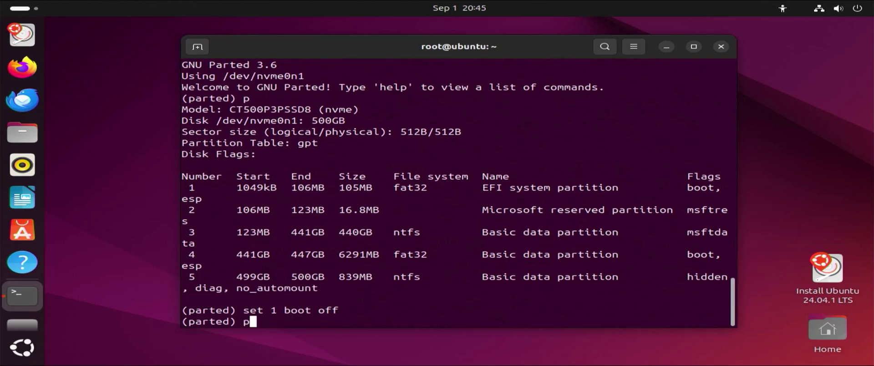
type("p")
key("Return")
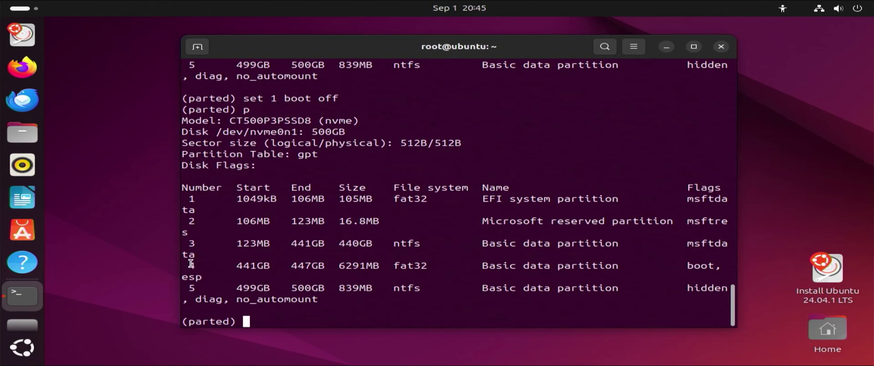
Step: Turn off the boot flag on partition 4, the 6291MB fat32 partition, and print the partition table
left_click_drag(190, 264, 213, 274)
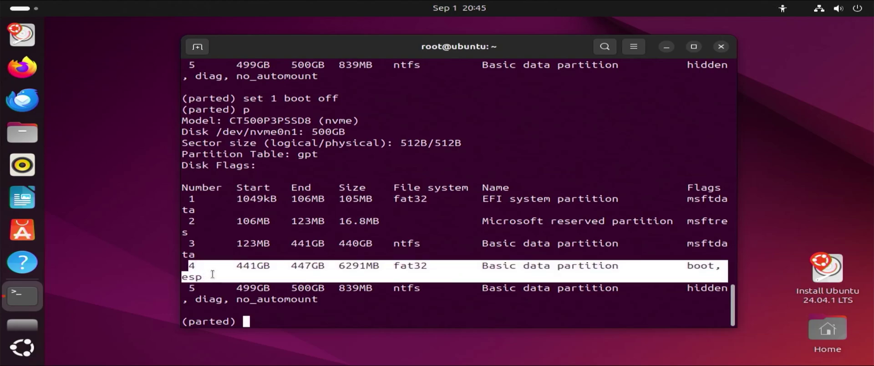
left_click(692, 266)
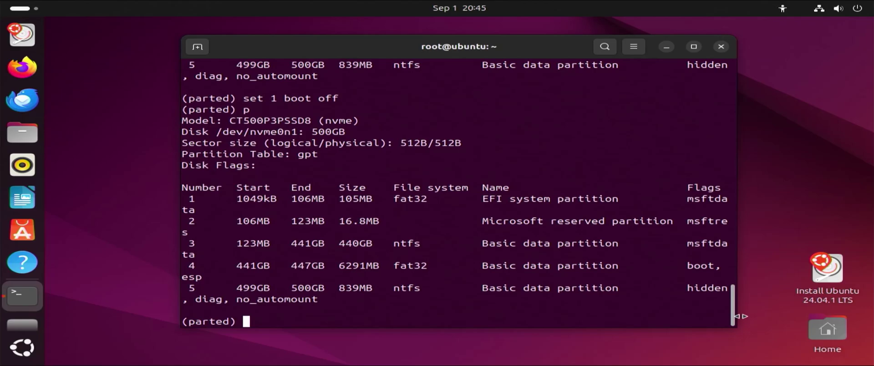
type("set 4 boot off")
key("Return")
type("p")
key("Return")
Step: Quit parted and close the terminal with its root session
type("exit")
key("Return")
type("quit")
key("Return")
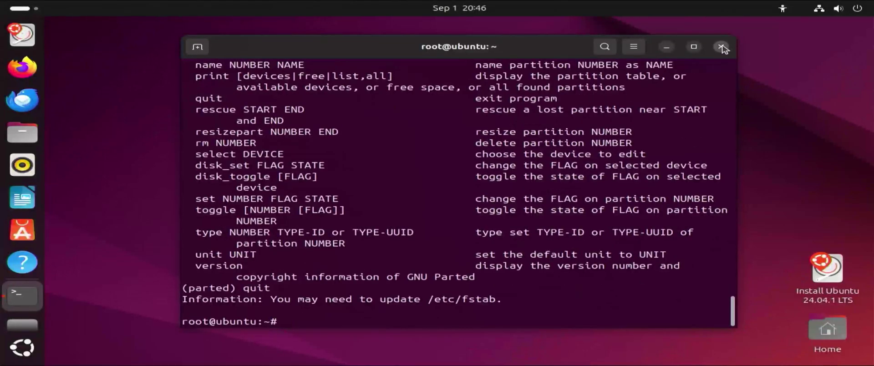
left_click(722, 48)
left_click(567, 210)
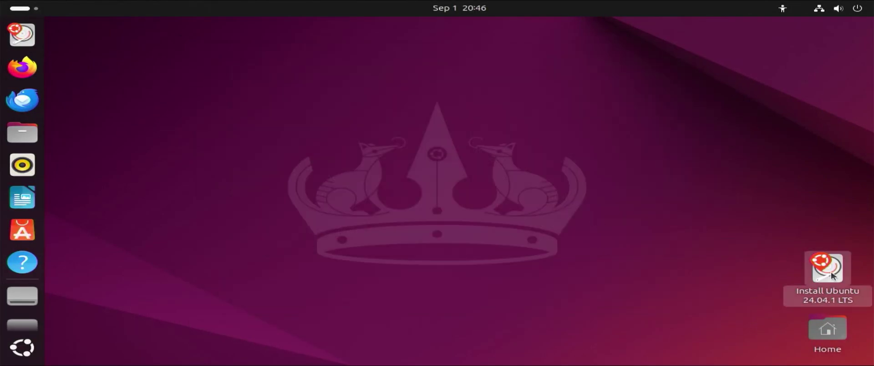
Step: Launch Install Ubuntu 24.04.1 LTS and accept the default options through the Applications page, keeping Default selection
double_click(830, 273)
left_click(715, 347)
left_click(715, 347)
left_click(715, 347)
left_click(717, 346)
left_click(719, 341)
left_click(722, 338)
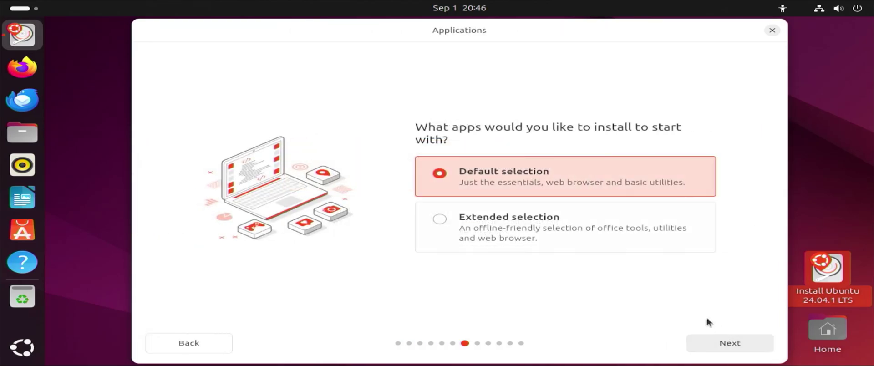
left_click(725, 345)
Step: Enable installation of the proprietary drivers and the additional media codecs, and continue to the disk setup
left_click(504, 199)
left_click(504, 241)
left_click(758, 347)
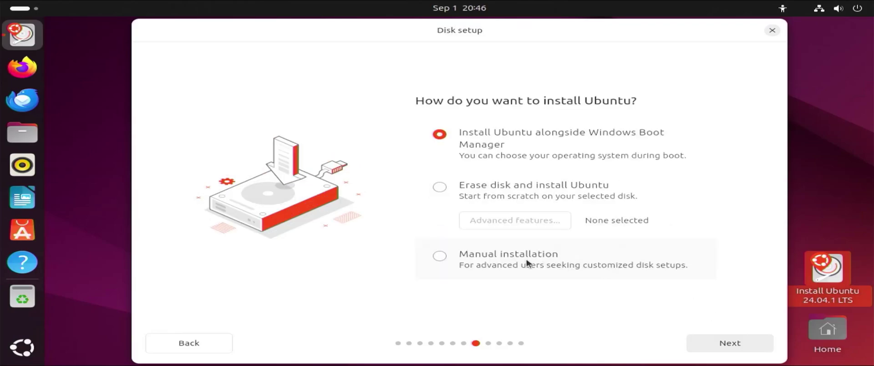
Step: Choose Manual installation and create an Ext4 partition in the free space with mount point /
left_click(497, 257)
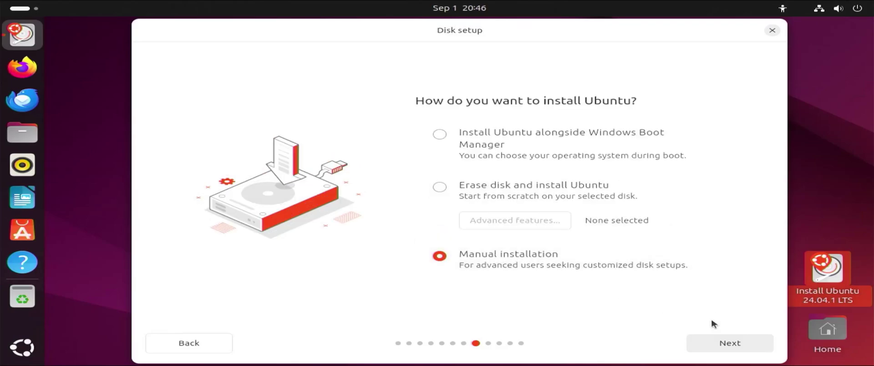
left_click(739, 345)
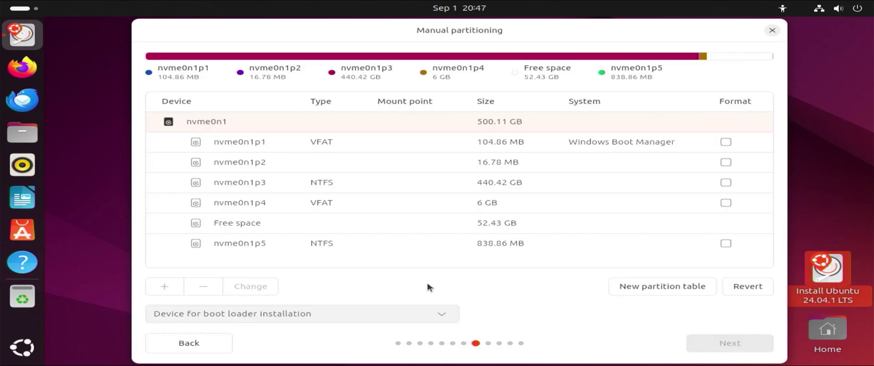
double_click(343, 224)
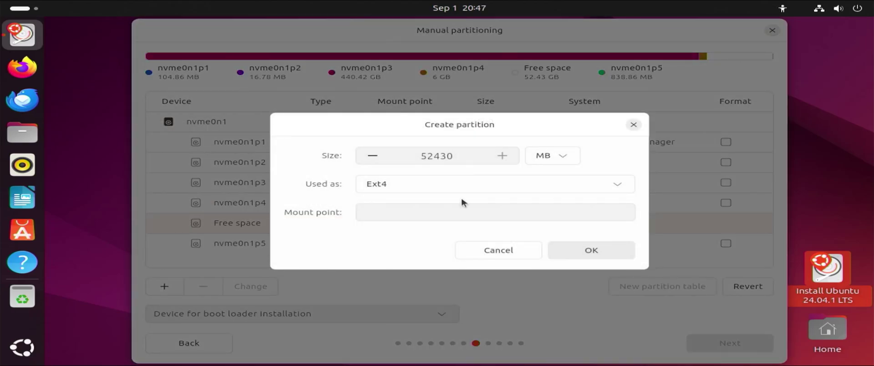
left_click(453, 213)
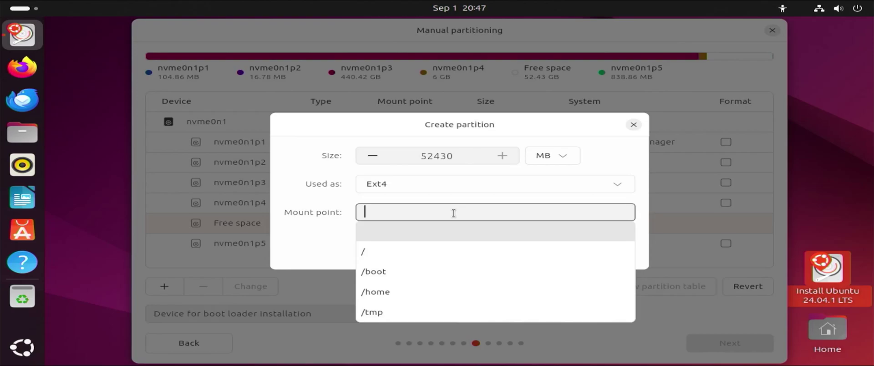
left_click(381, 255)
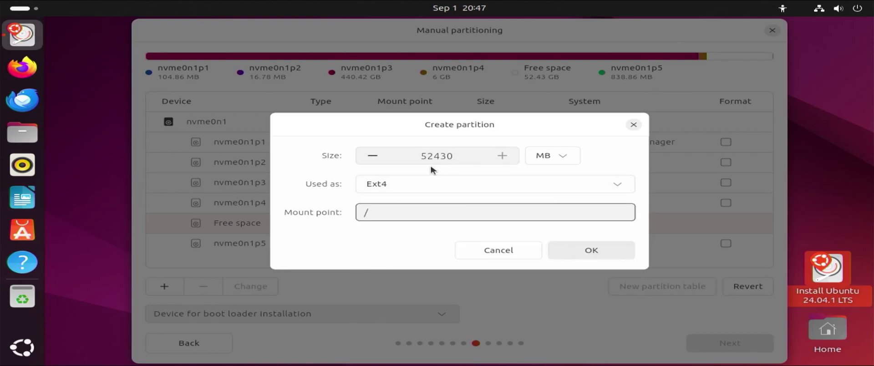
left_click(592, 251)
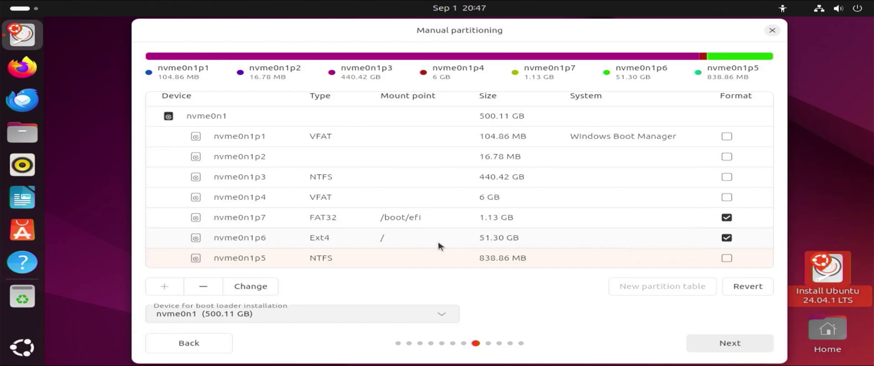
Step: Accept the manual partitioning, the account details and the time zone to reach the review of installation choices
left_click(714, 336)
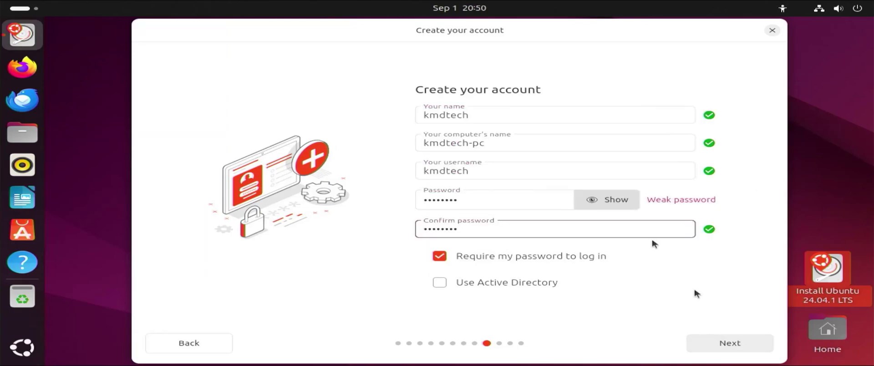
left_click(738, 346)
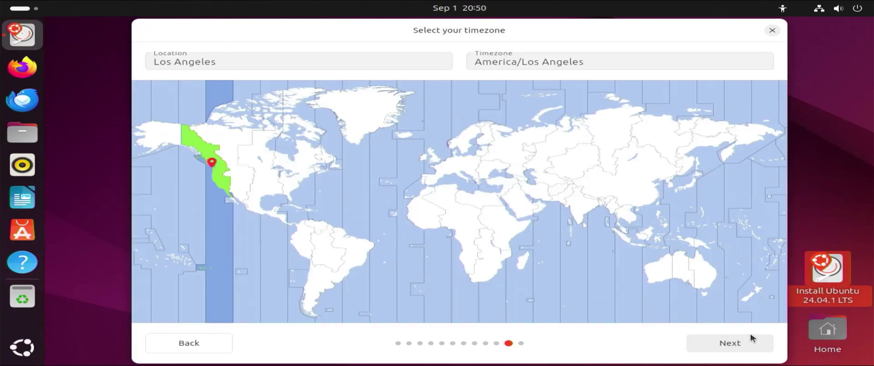
left_click(746, 345)
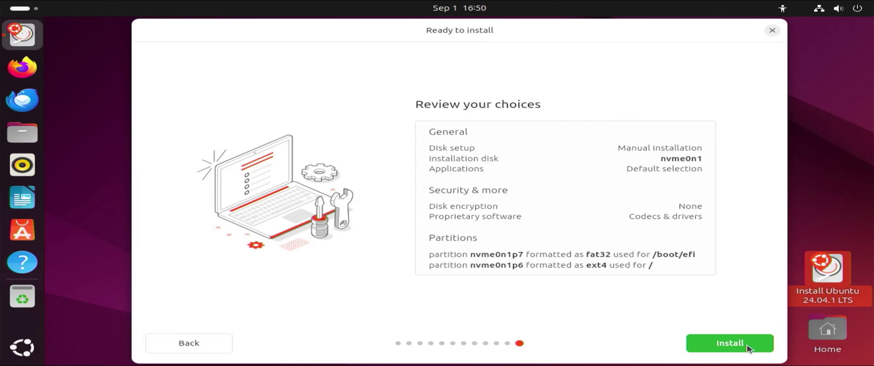
Step: Start the installation with the reviewed choices, check the installation log, and close the installer once it completes
left_click(747, 344)
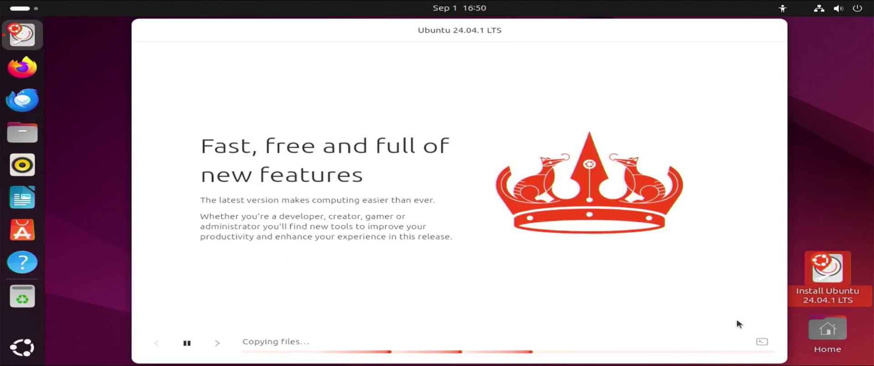
left_click(762, 345)
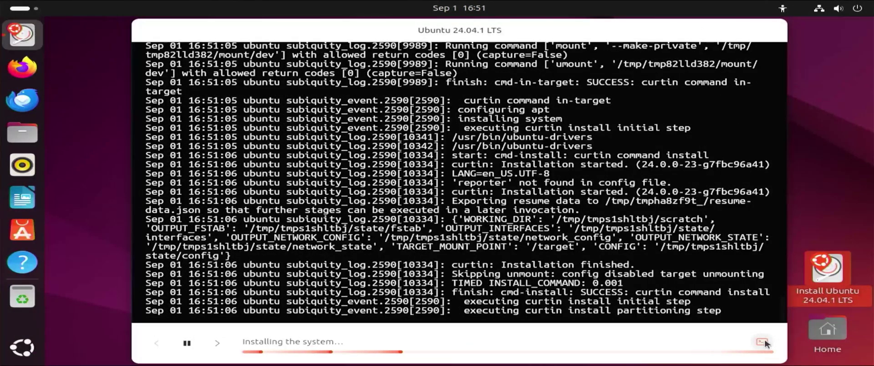
left_click(763, 342)
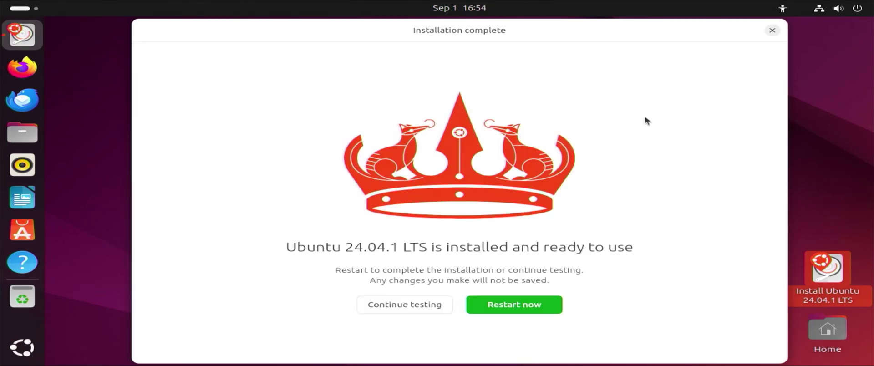
left_click(772, 30)
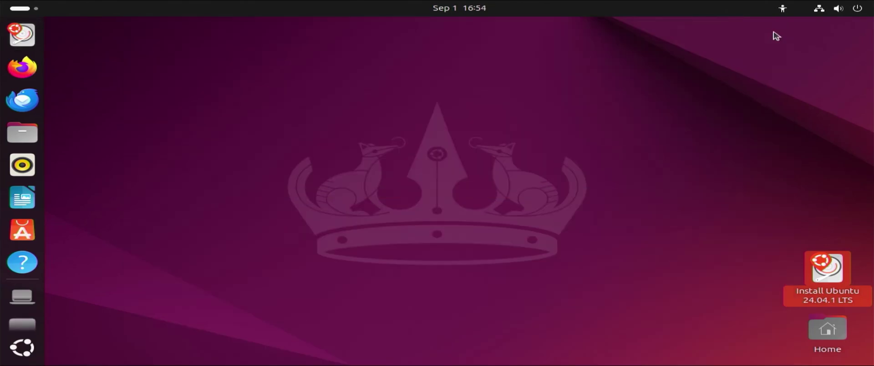
Step: Open a Terminal in the live session and switch to the root user with sudo su -
left_click(20, 8)
type("termi")
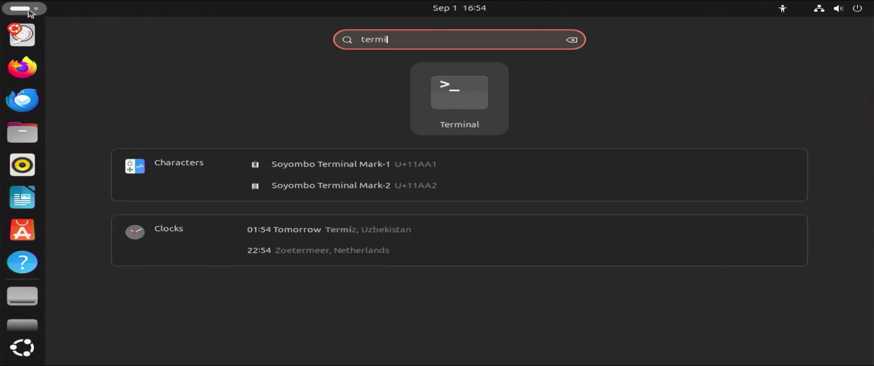
type("nal")
key("Return")
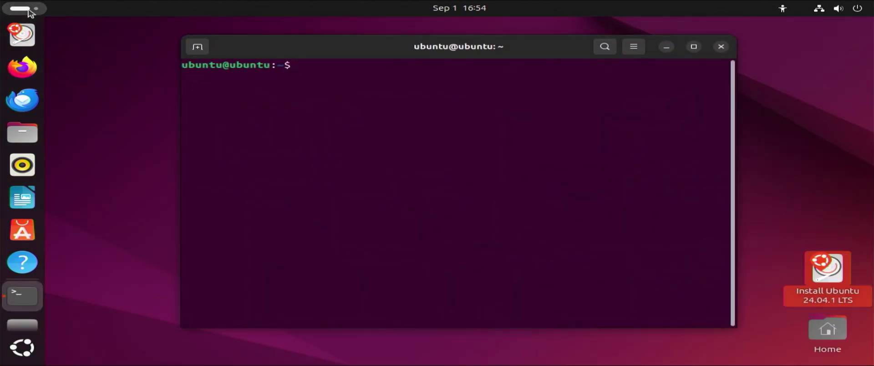
type("sudo su -")
key("Return")
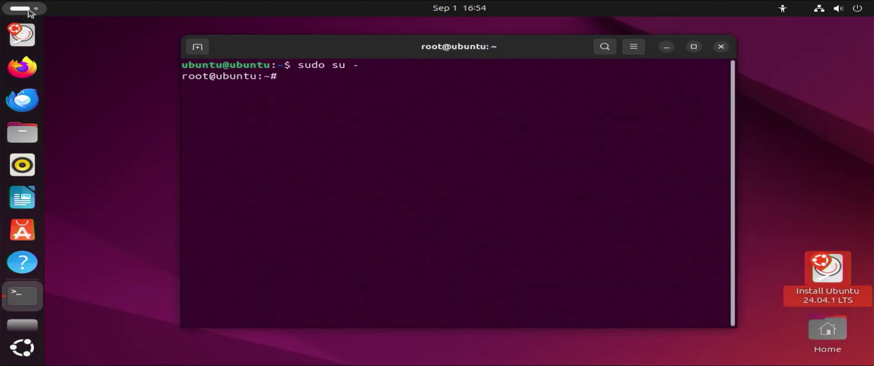
Step: Open /dev/nvme0n1 in parted and print its partition table
type("parted /dev/nvme0n1")
key("Return")
type("parted)")
key("Return")
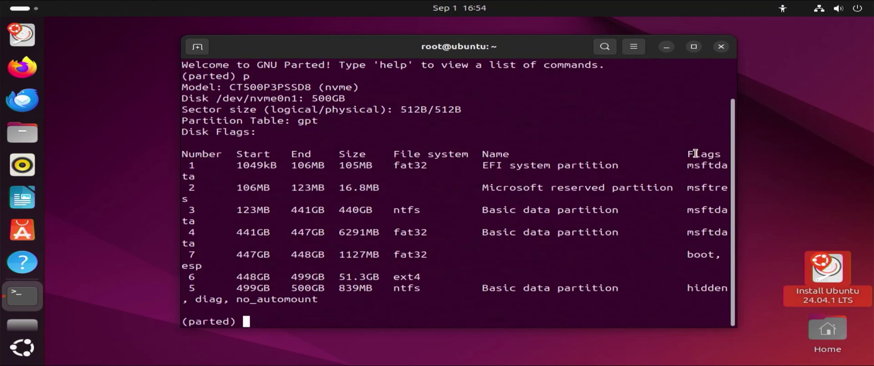
Step: Turn on the boot flag for partition 1 with set 1 boot on, print the table again, and quit parted
type("set 1 boot on")
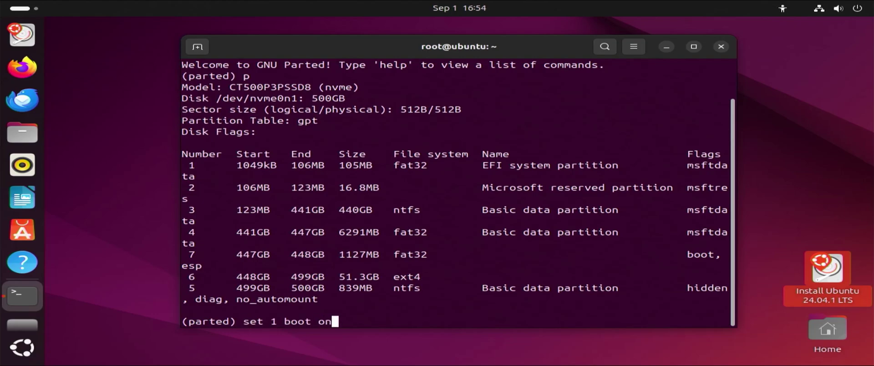
key("Return")
type("parted)")
key("Return")
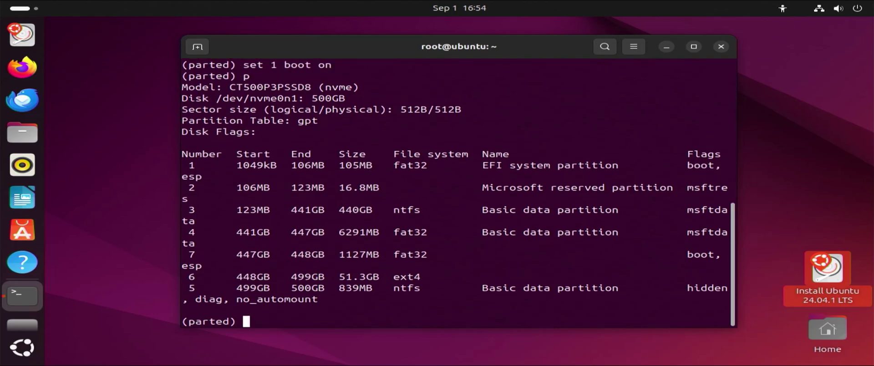
type("quit")
key("Return")
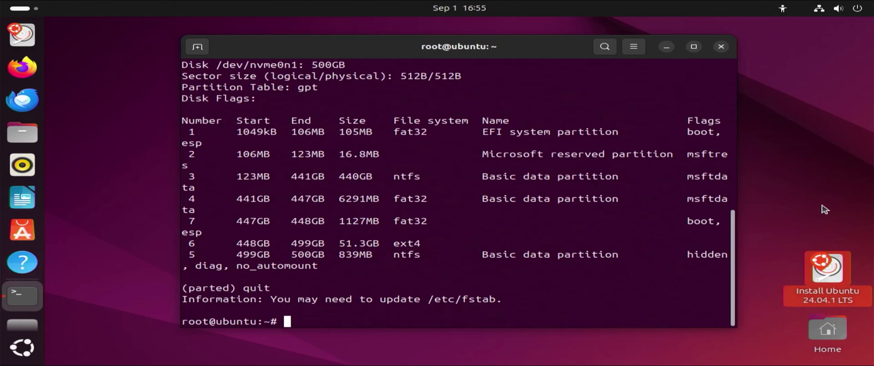
Step: List the EFI boot entries in detail with efibootmgr -v and restart the computer into its firmware setup
type("efibootmgr -v")
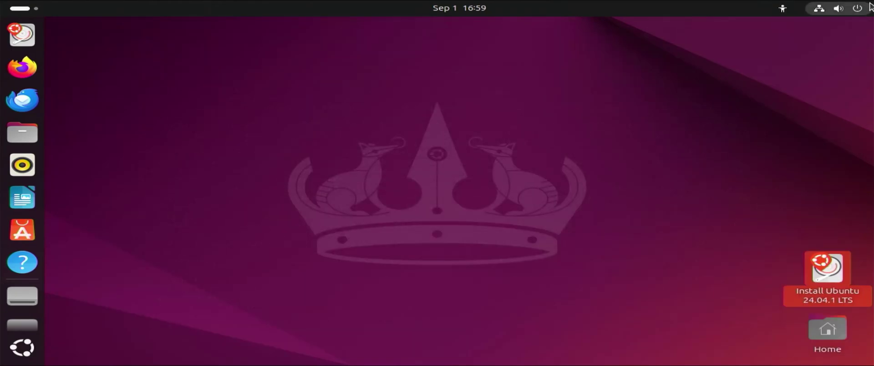
left_click(838, 8)
left_click(844, 38)
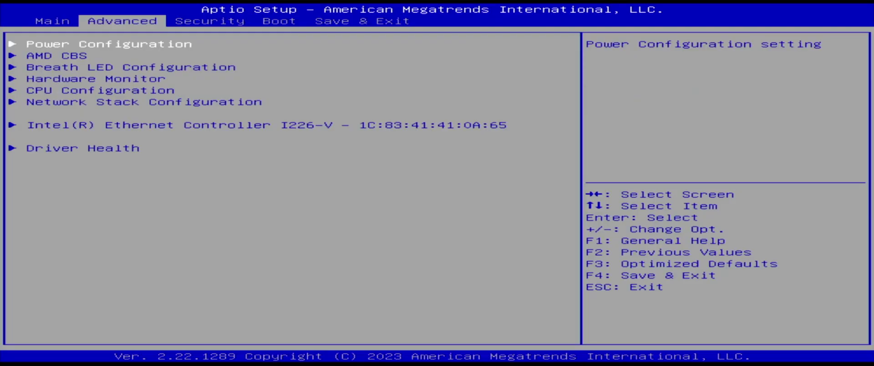
Step: In the firmware's UEFI NVME Drive BBS Priorities, set Boot Option #1 to ubuntu (CT500P3PSSD8) and proceed to save and exit
key("Right")
key("Right")
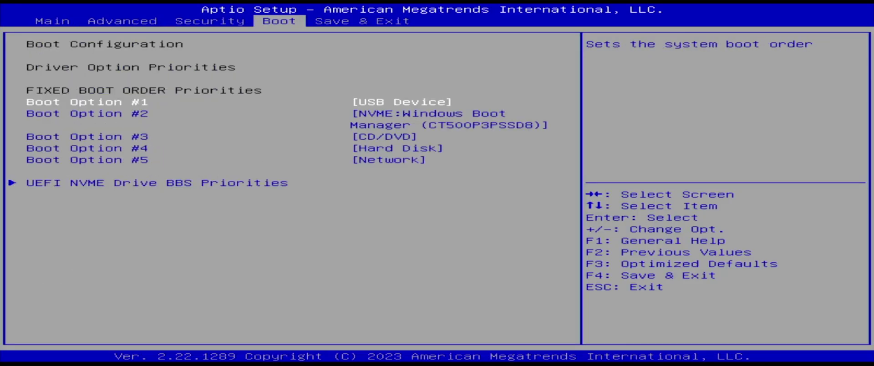
key("Down")
key("Down")
key("Down")
key("Down")
key("Down")
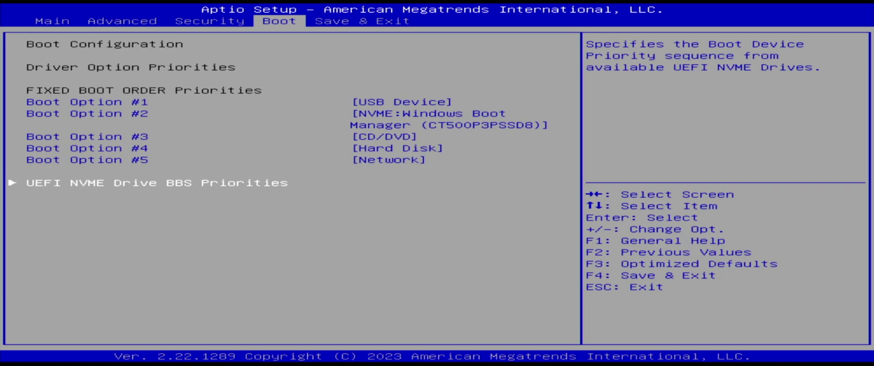
key("Return")
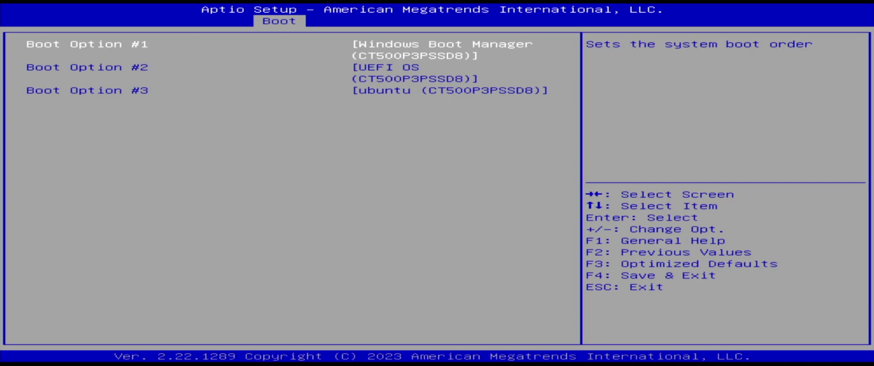
key("Return")
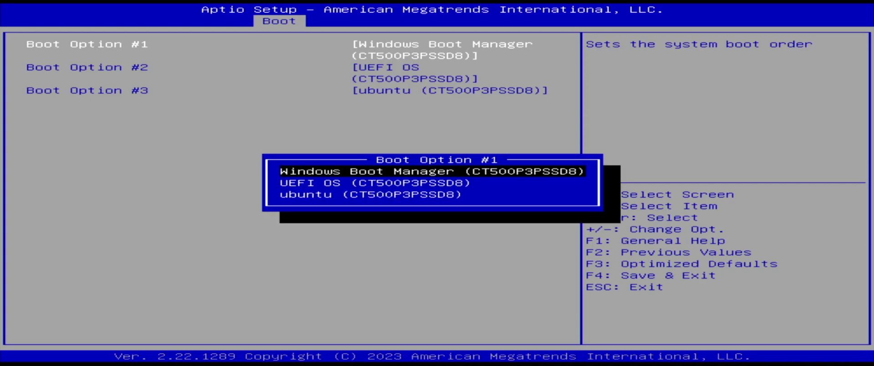
key("Down")
key("Down")
key("Return")
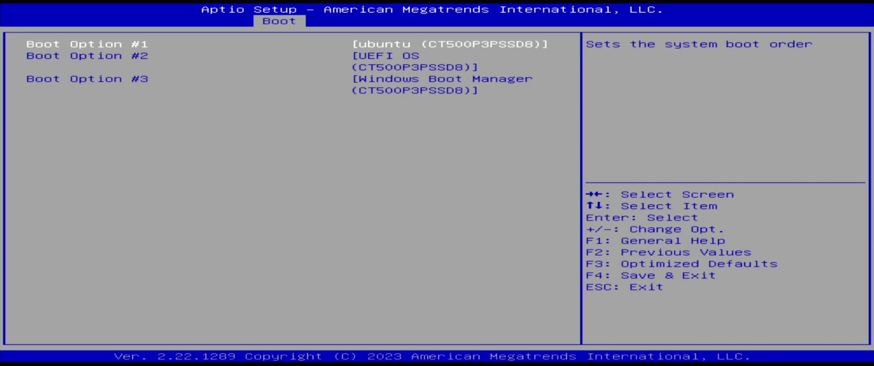
key("Escape")
key("Right")
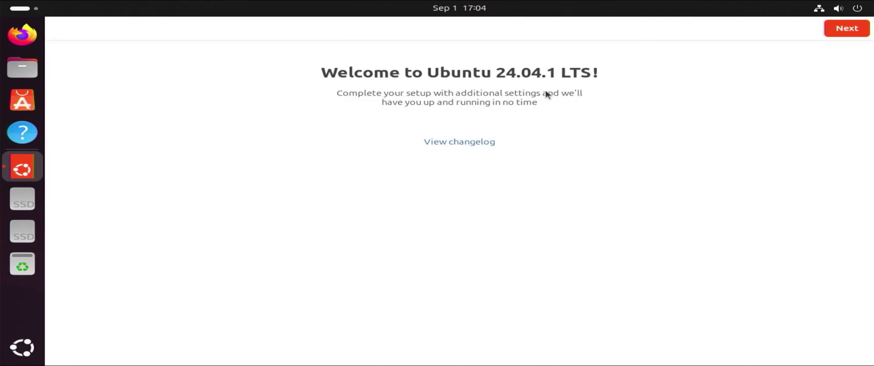
Step: Open a Terminal in the installed Ubuntu and become root with sudo su -, entering the account password
left_click(31, 6)
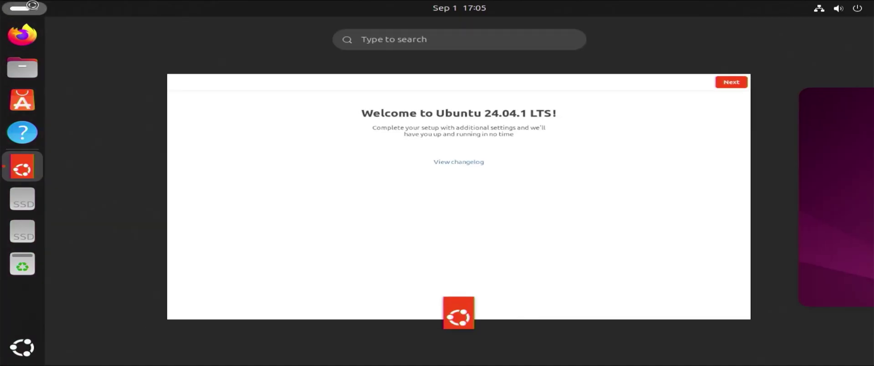
type("ter")
left_click(117, 104)
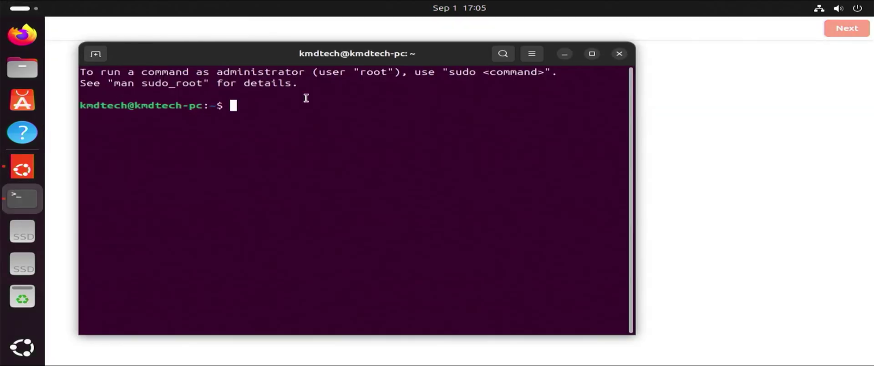
type("sudo su -")
key("Return")
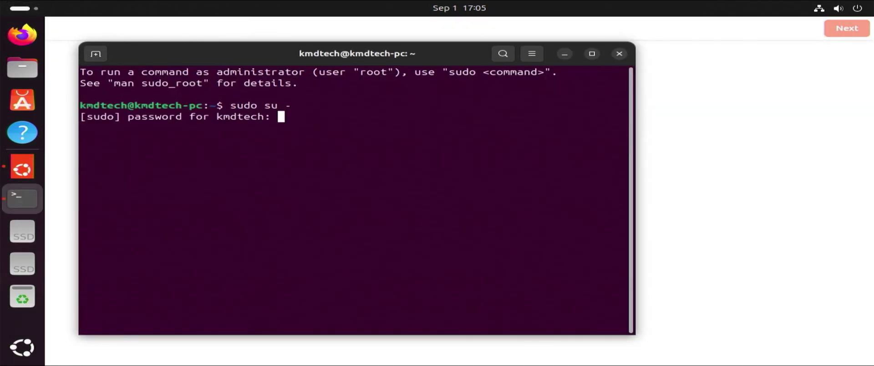
key("Return")
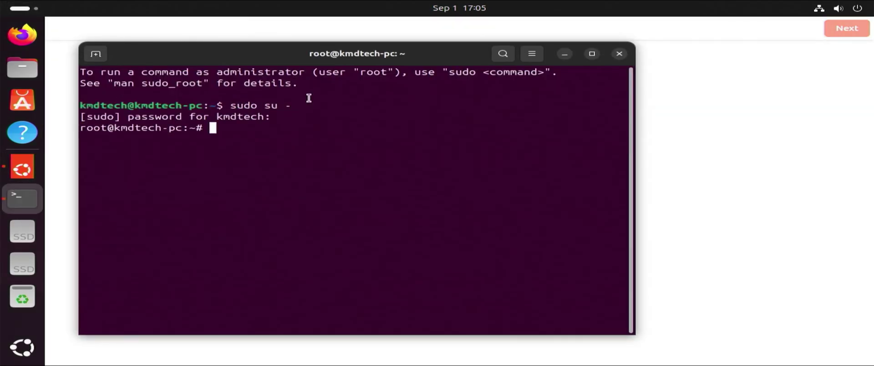
Step: Install GRUB with grub-install --target=x86_64-efi --efi-directory=/boot/efi --recheck
type("grub-install --target=x86_64-efi --efi-directory=/boot/efi --recheck")
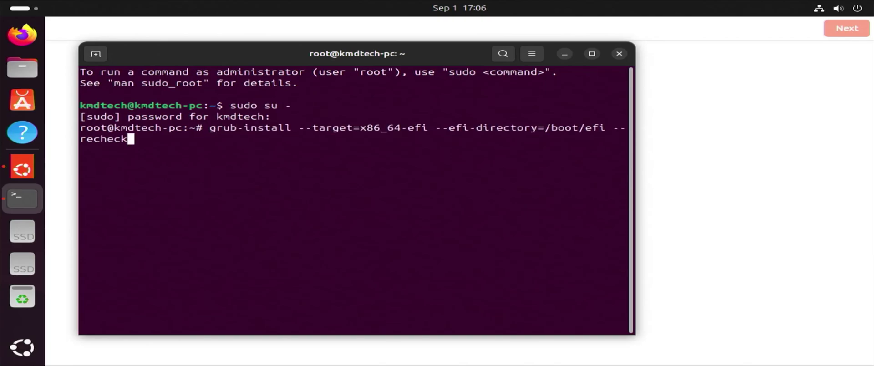
key("Return")
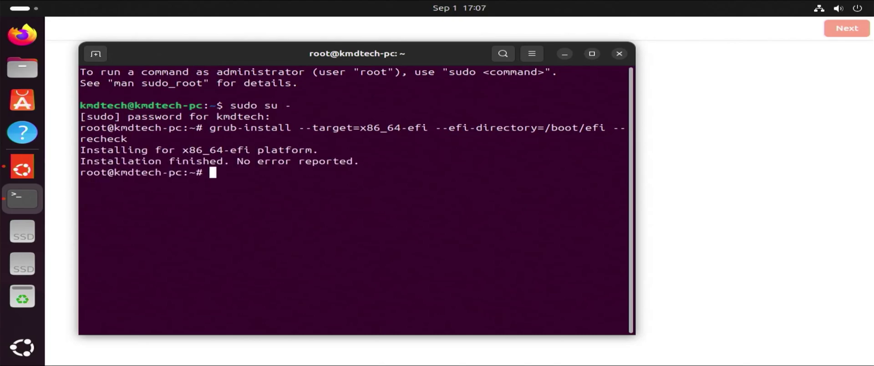
Step: Edit /etc/default/grub in nano to uncomment the GRUB_DISABLE_OS_PROBER=false line, and save the file
type("nano /etc/default/grub")
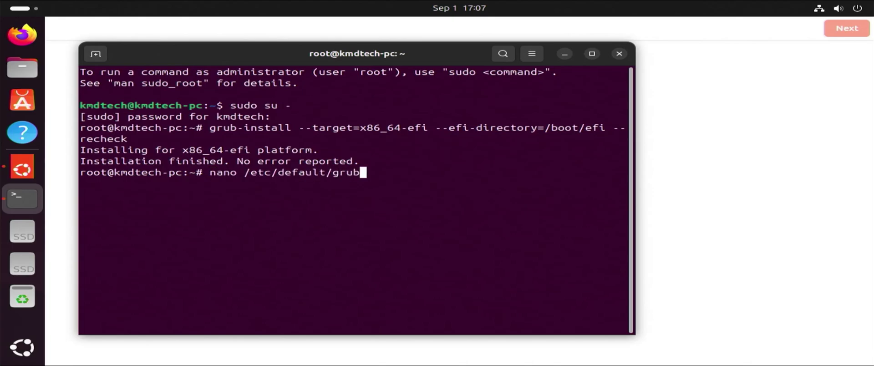
key("Tab")
key("Tab")
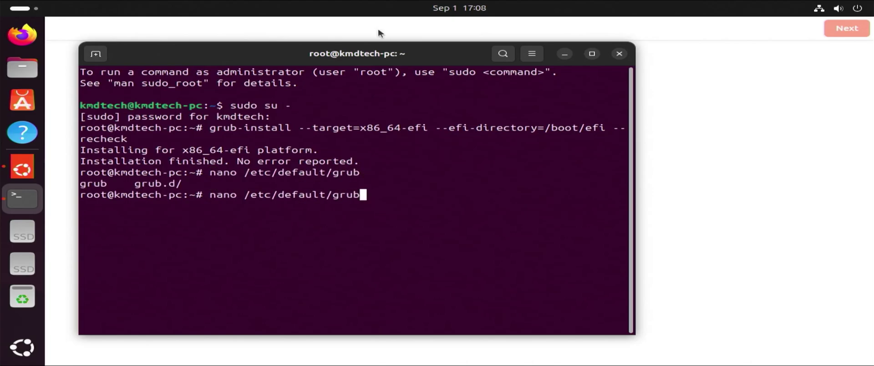
key("Return")
key("Down")
key("Down")
key("Down")
key("Down")
key("Down")
key("Down")
key("Down")
key("Down")
key("Down")
key("Down")
key("Down")
key("Down")
key("Down")
key("Down")
key("Down")
key("Down")
key("Down")
key("Down")
key("Down")
key("Down")
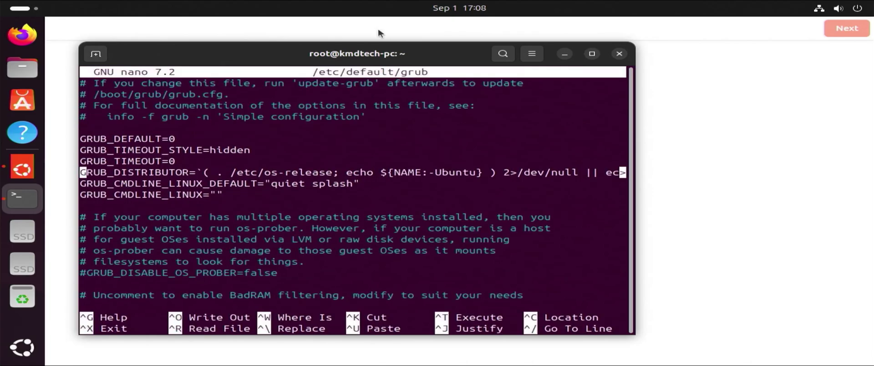
key("Up")
key("Up")
key("Up")
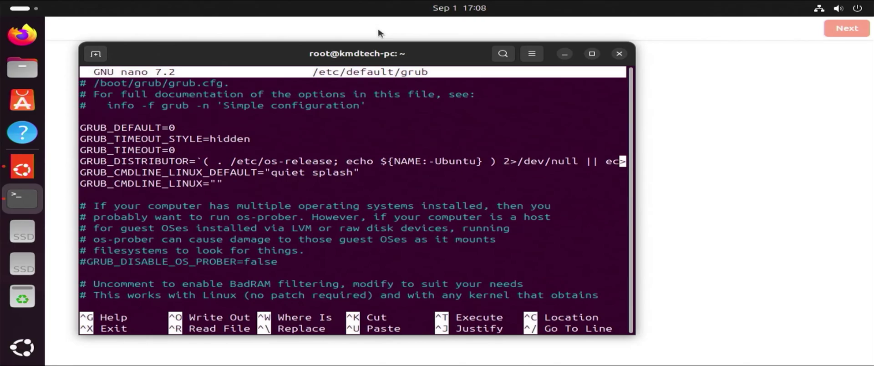
key("Delete")
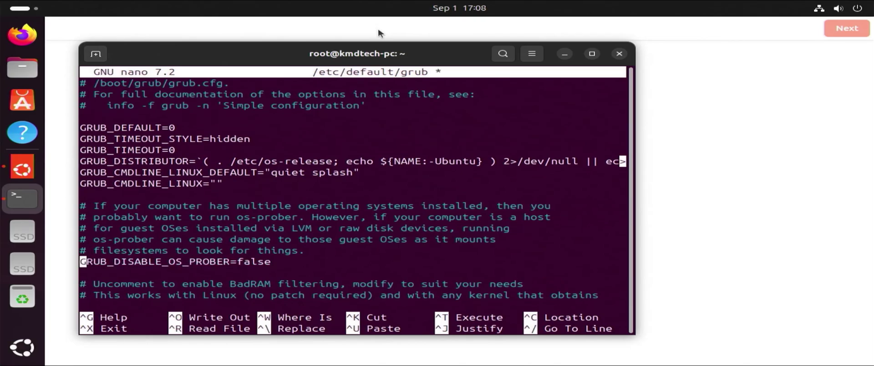
key("ctrl+x")
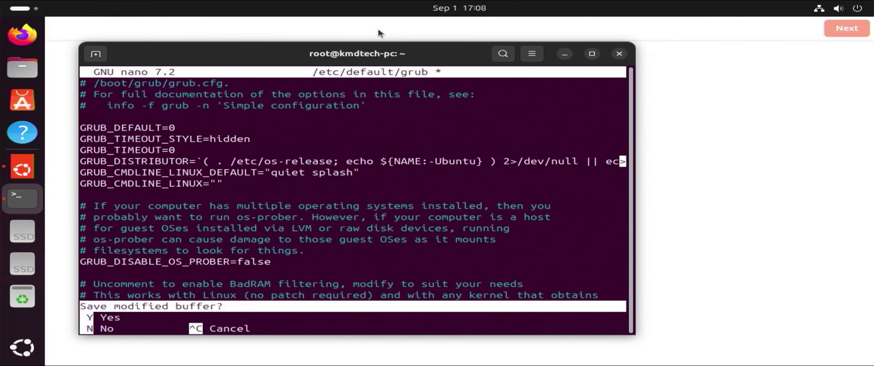
key("y")
key("Return")
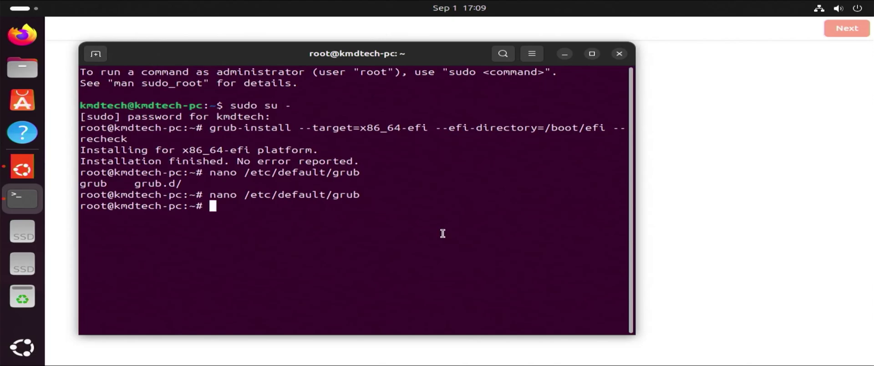
Step: Run os-prober to detect other systems and regenerate the GRUB configuration with grub-mkconfig -o /boot/grub/grub.cfg
type("os-prober")
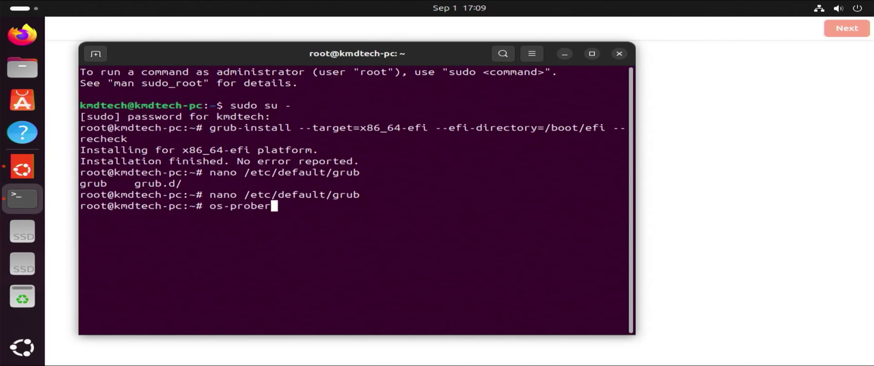
key("Return")
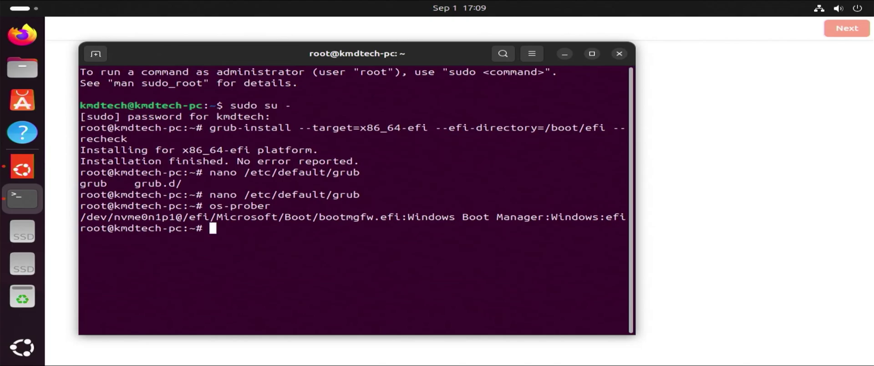
type("grub-mkconfig")
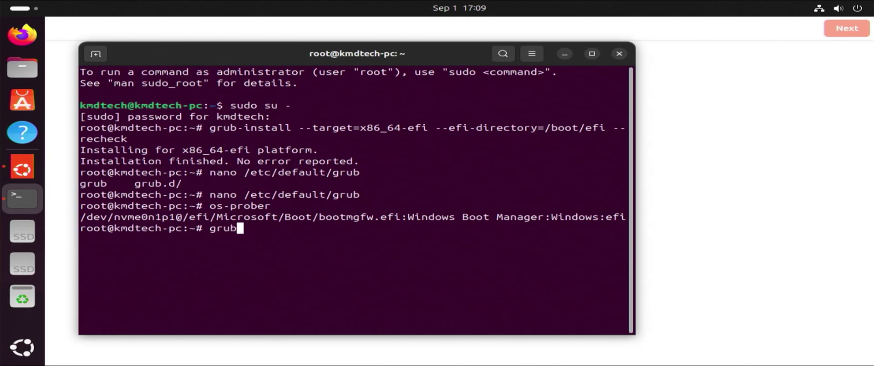
type(" -o /boot/grub/grub.cfg")
key("Return")
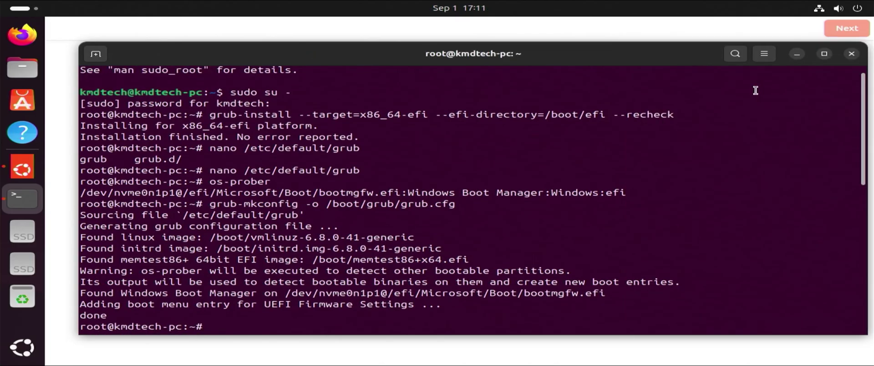
Step: Restart the computer, check the Windows Boot Manager entry in the GRUB menu, and boot the Ubuntu entry
left_click(838, 8)
left_click(844, 39)
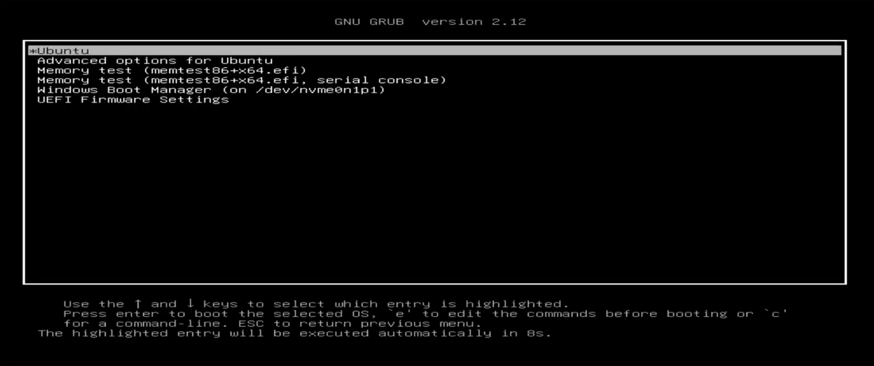
key("Down")
key("Down")
key("Down")
key("Down")
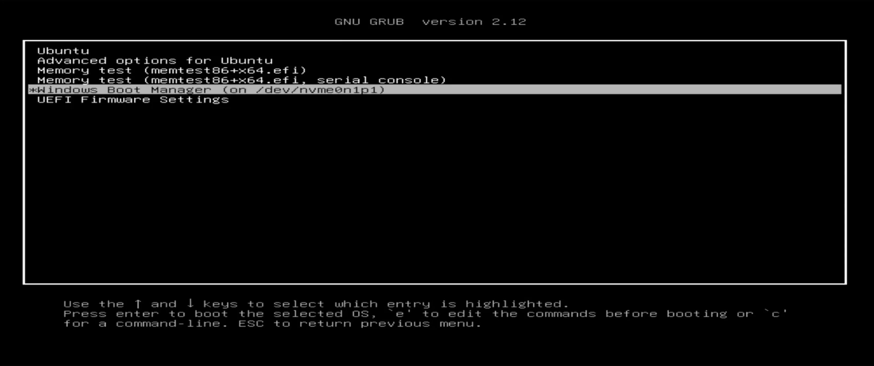
key("Up")
key("Up")
key("Up")
key("Up")
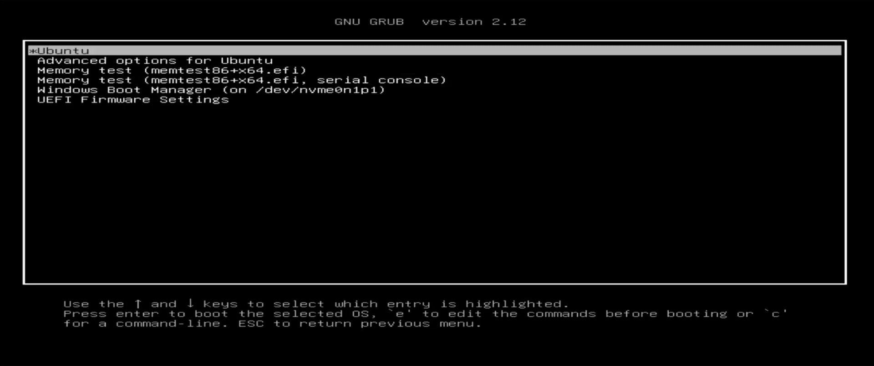
key("Return")
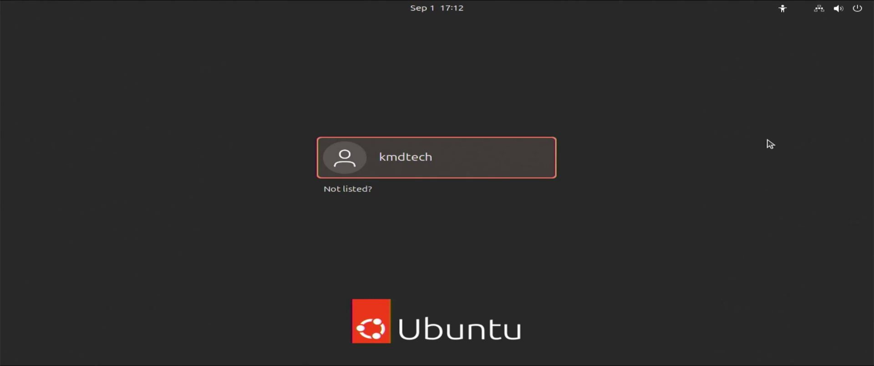
Step: Restart the computer from the Ubuntu login screen and boot into Windows
left_click(838, 7)
left_click(839, 40)
left_click(710, 130)
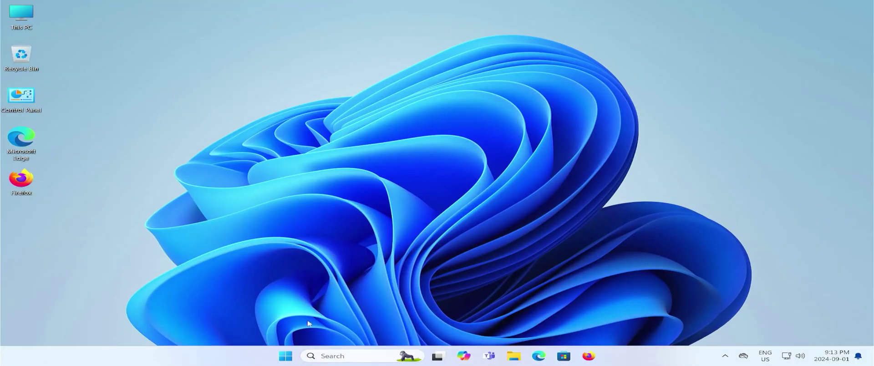
Step: Open Disk Management in Windows and delete the ISO (D:) volume on Disk 0, confirming the deletion
key("super")
type("disk manag")
key("Return")
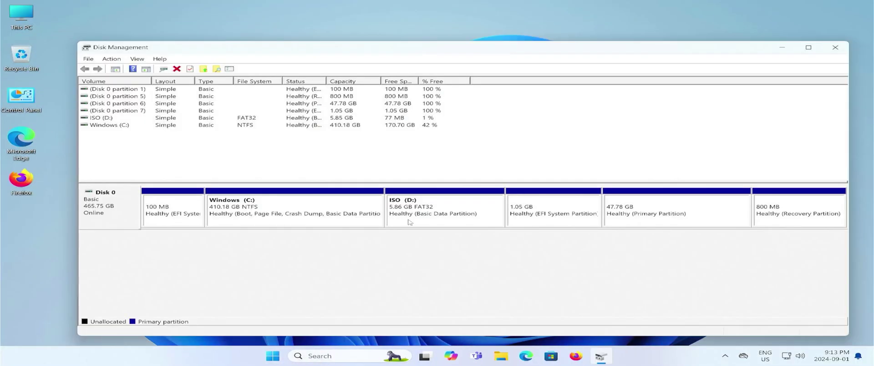
left_click(409, 222)
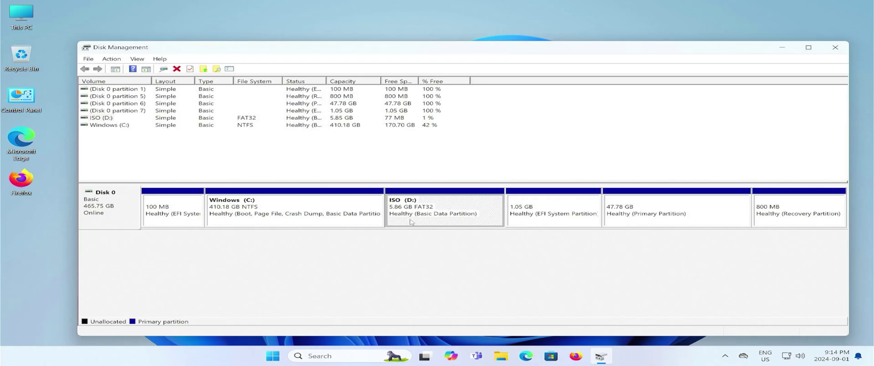
right_click(411, 222)
left_click(468, 308)
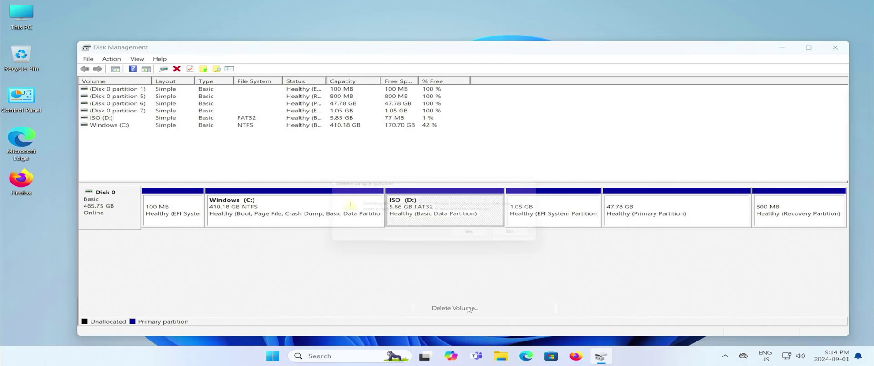
left_click(474, 234)
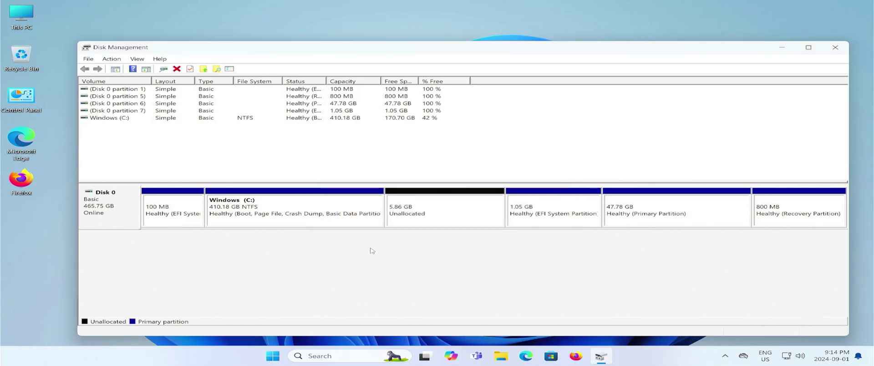
Step: Extend the Windows (C:) volume by the adjacent 5999 MB of unallocated space on Disk 0
right_click(357, 212)
left_click(401, 270)
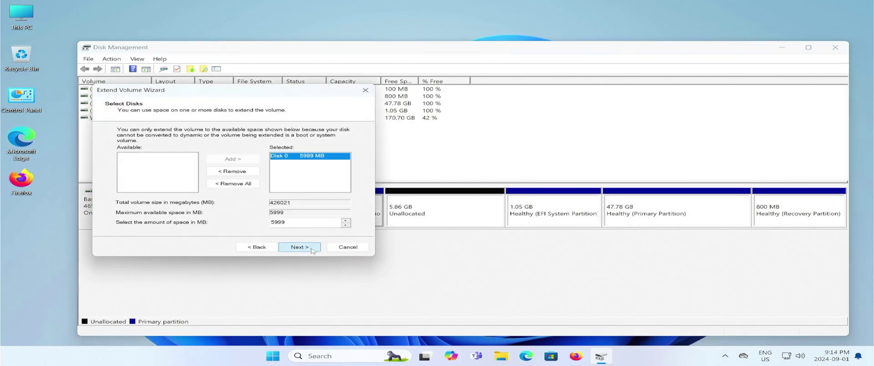
left_click(299, 248)
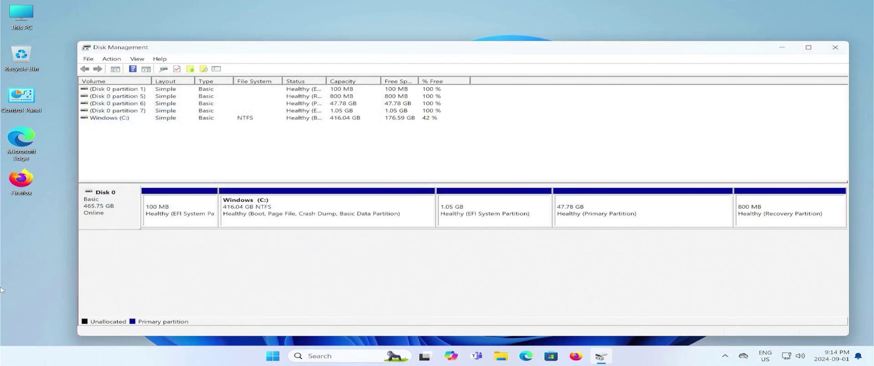